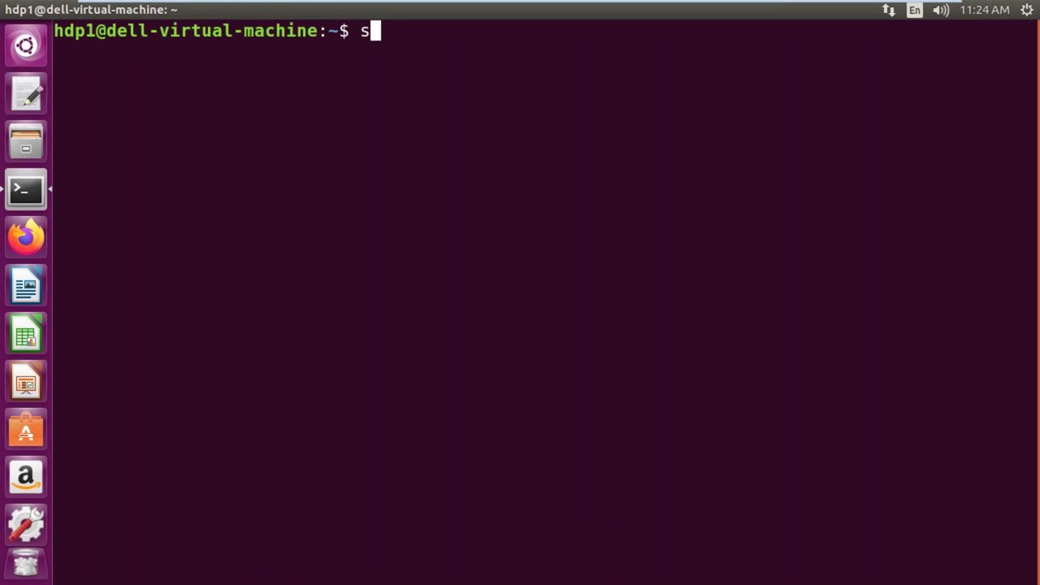
Step: List the home folder, then run ifconfig after correcting the 'ifconig' typo
text(ls)
key(Return)
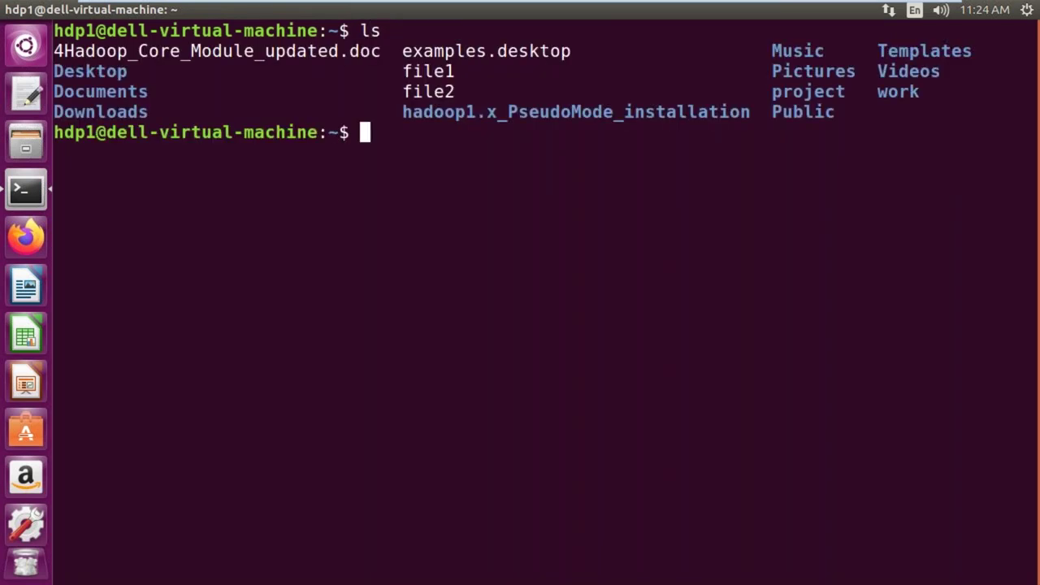
text(if)
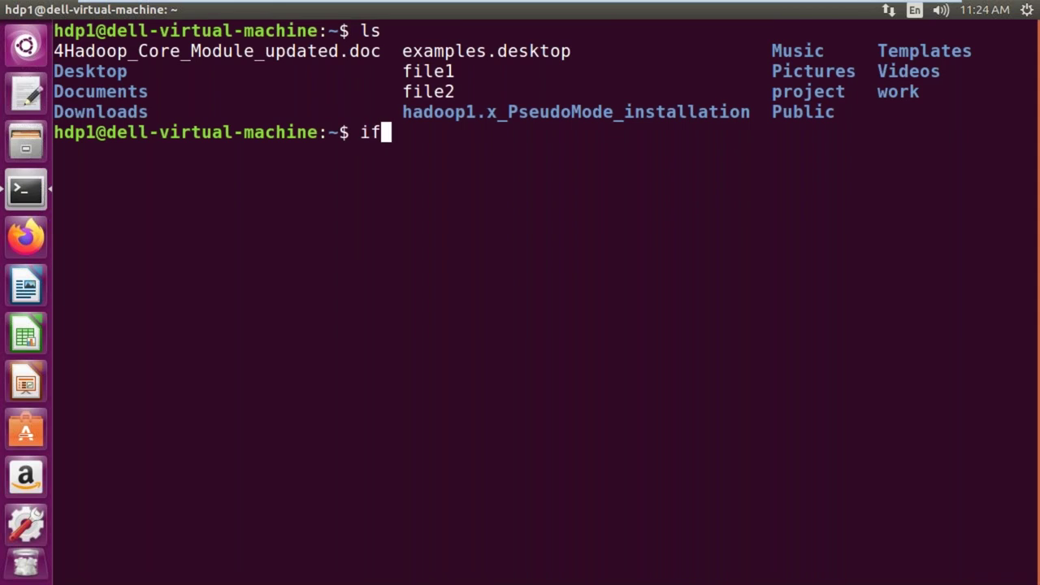
text(conig)
key(Return)
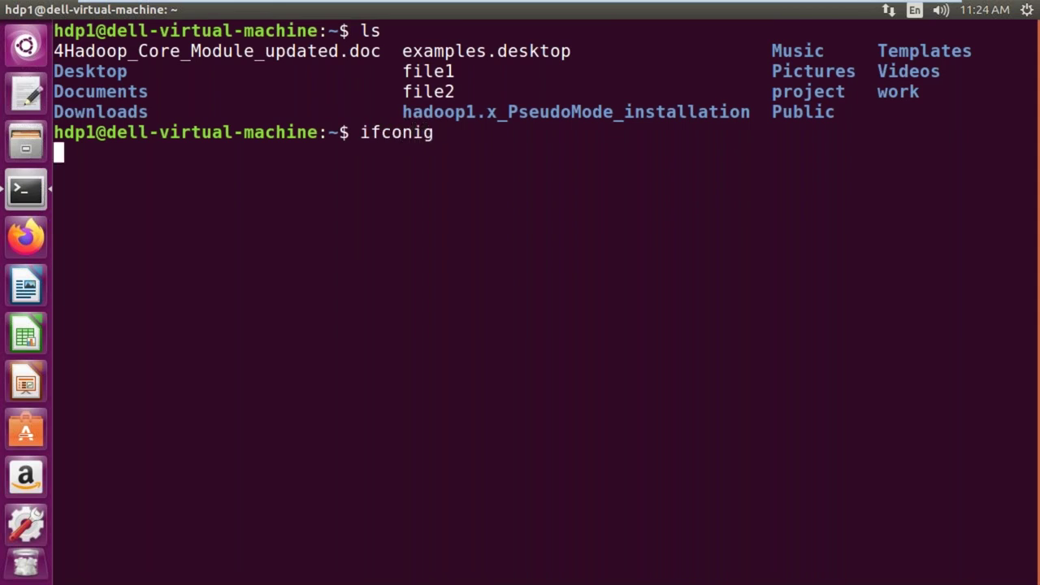
key(ctrl+c)
key(Up)
key(Left)
key(Left)
text(f)
key(Return)
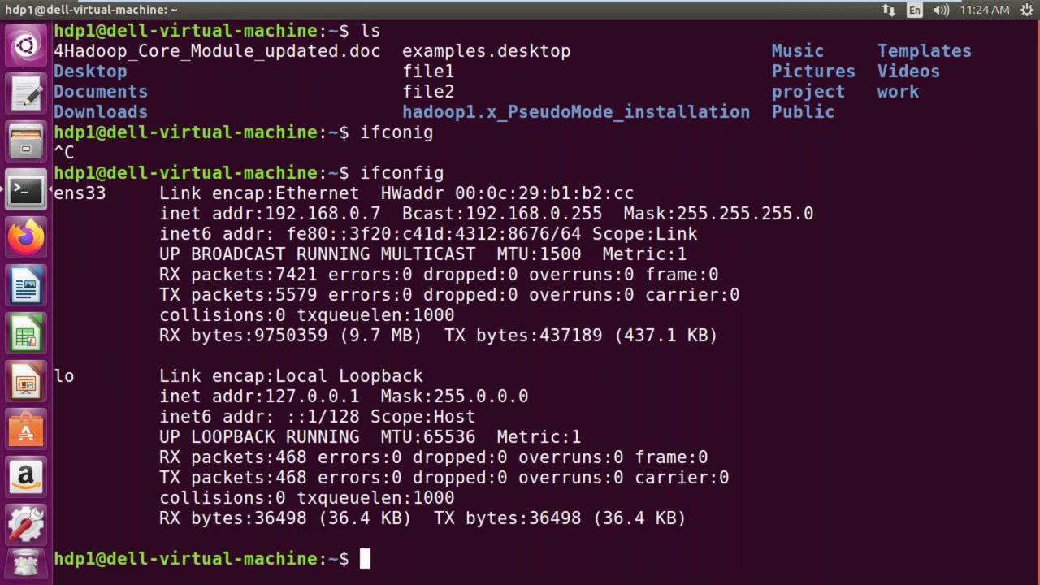
Step: Copy the VM's inet address 192.168.0.7 from the ifconfig output
drag(265, 213, 381, 213)
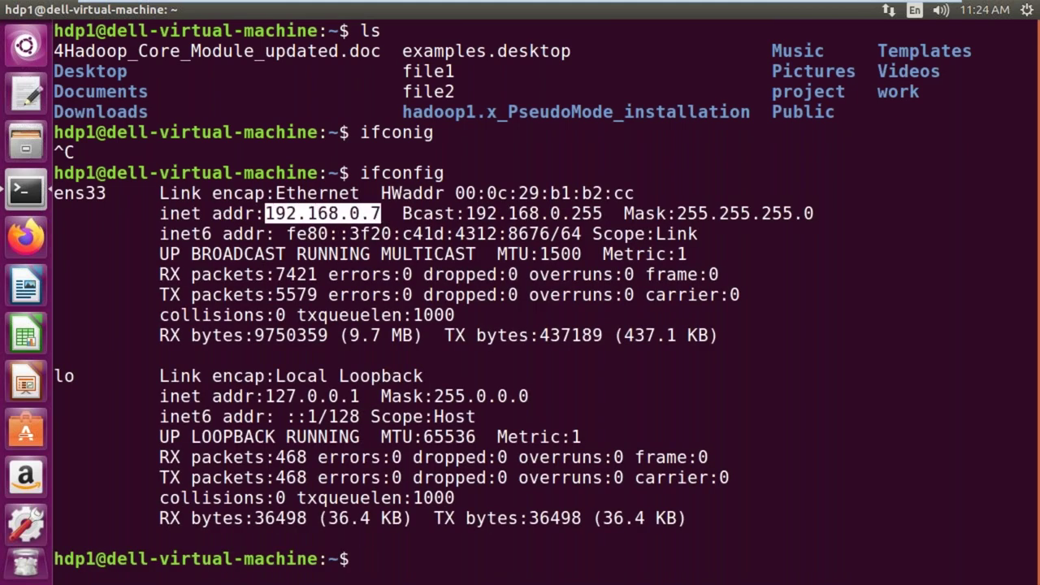
right_click(375, 213)
click(431, 250)
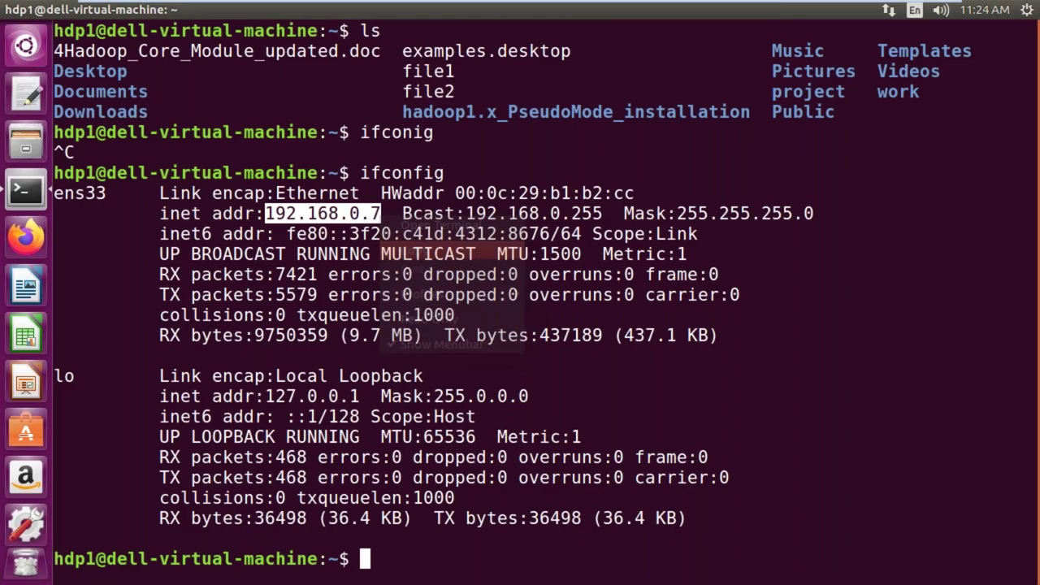
Step: Start a PuTTY SSH connection to 192.168.0.7 and accept the server's security key
click(898, 13)
click(541, 208)
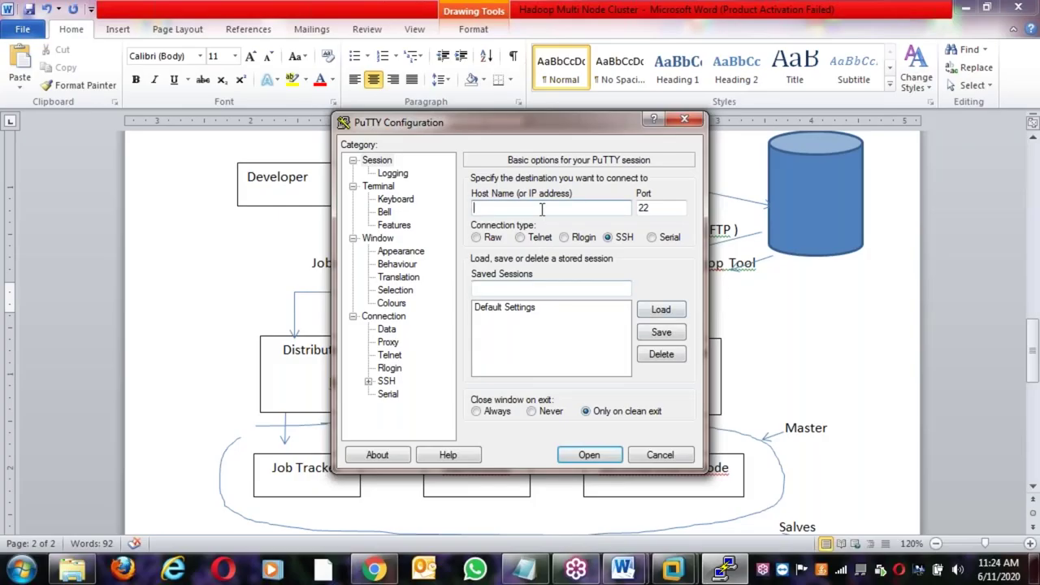
key(ctrl+v)
click(585, 453)
click(444, 402)
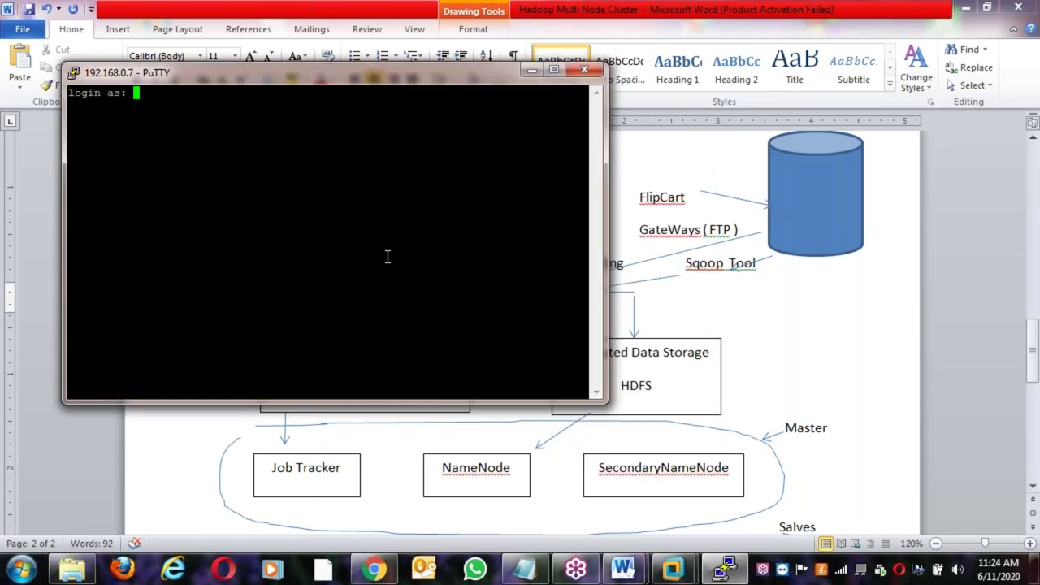
Step: Log in as hdp1 with the account password and maximize the terminal
text(hdp1)
key(Return)
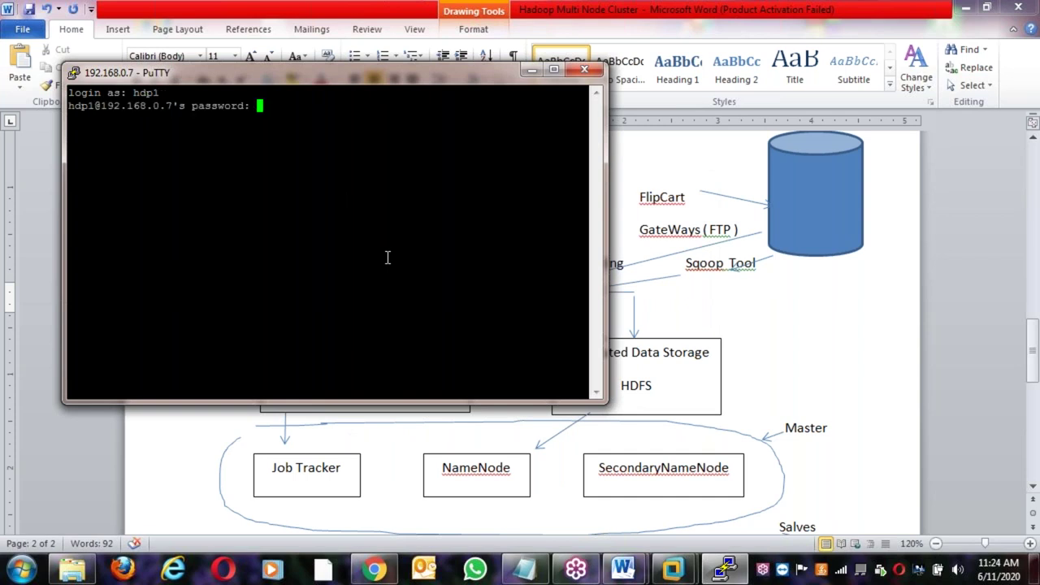
key(Return)
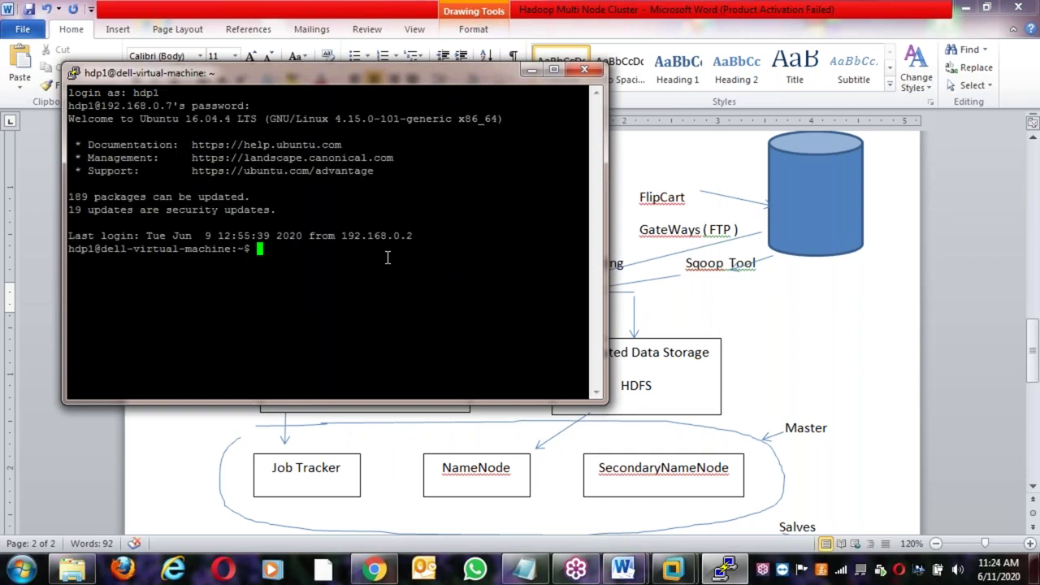
click(554, 72)
Step: Bring PuTTY back, clear the screen and run pwd to confirm /home/hdp1
key(super+d)
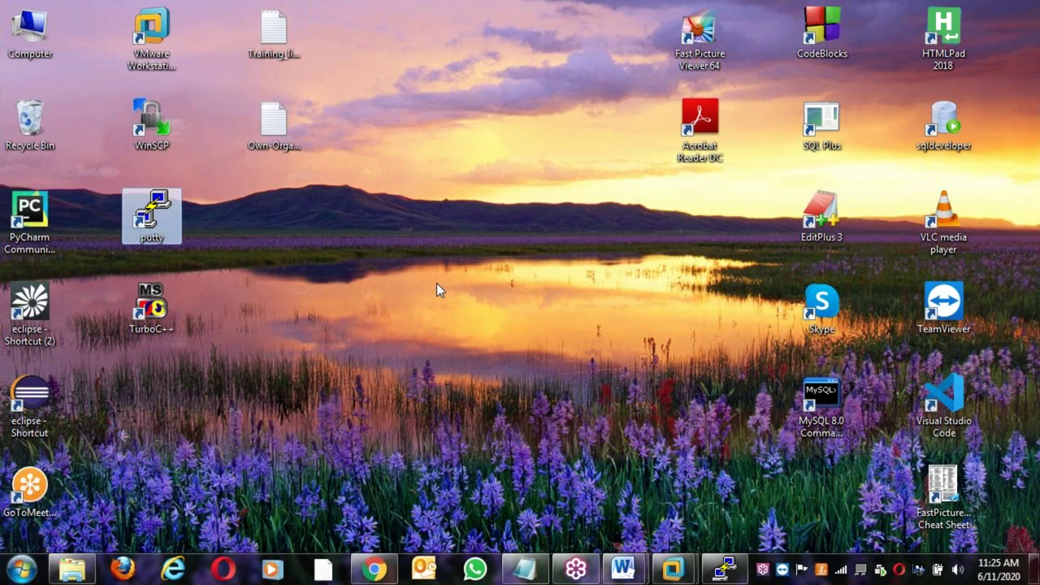
click(728, 568)
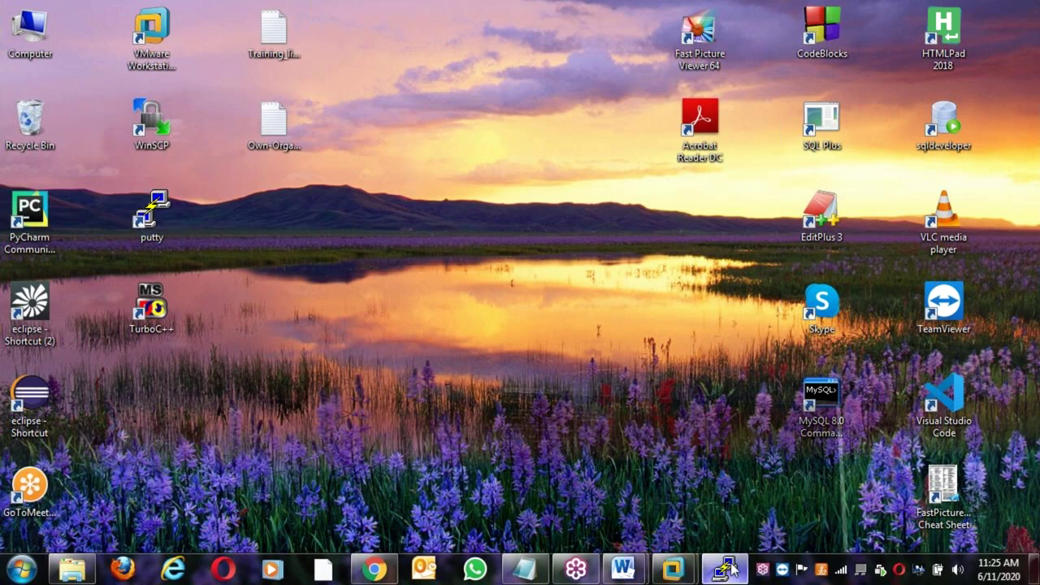
key(ctrl+l)
key(Return)
key(Return)
key(Return)
text(pwd)
key(Return)
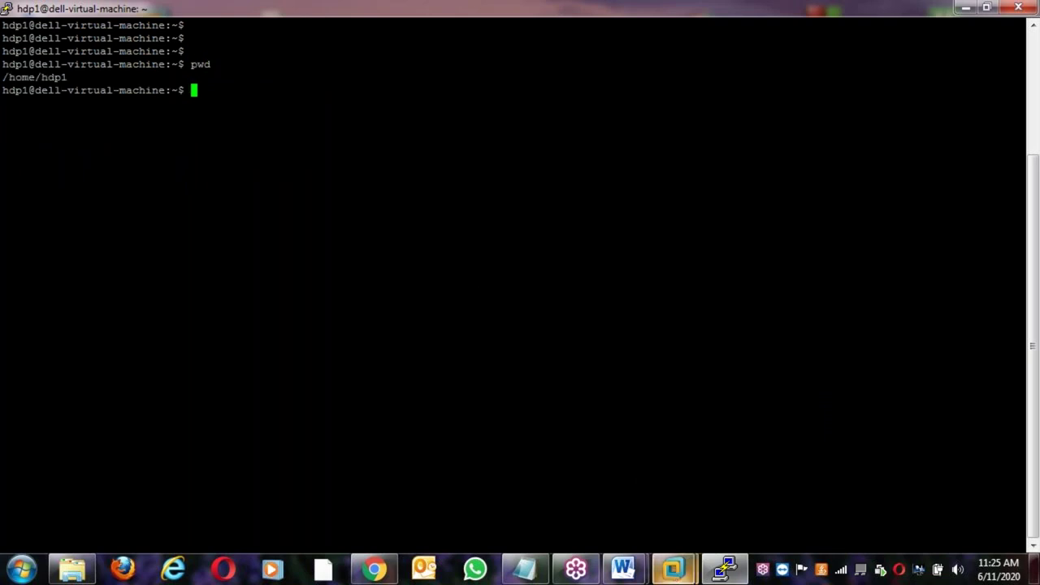
mouse_move(632, 571)
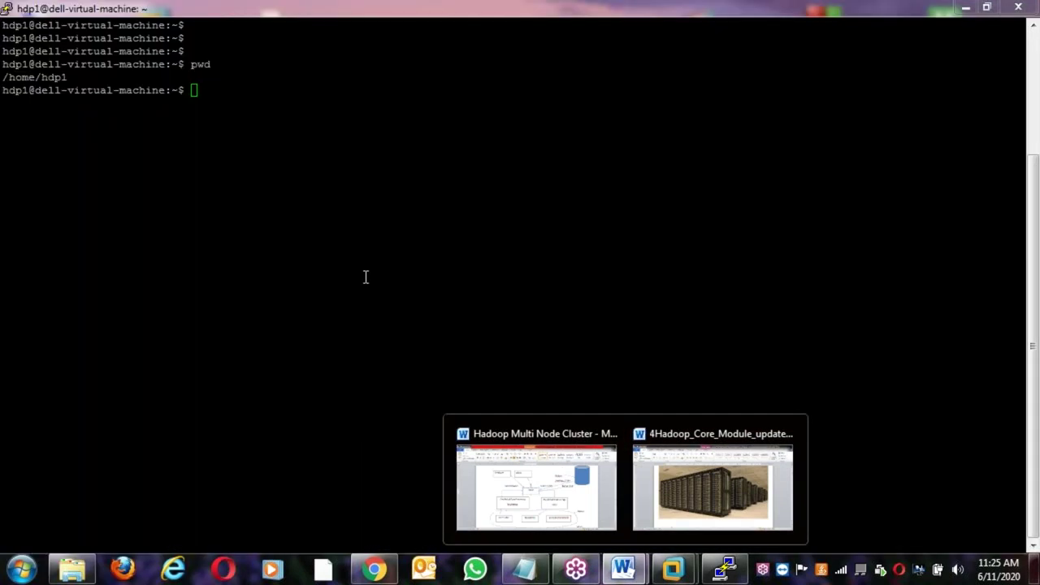
click(630, 571)
click(630, 571)
click(539, 487)
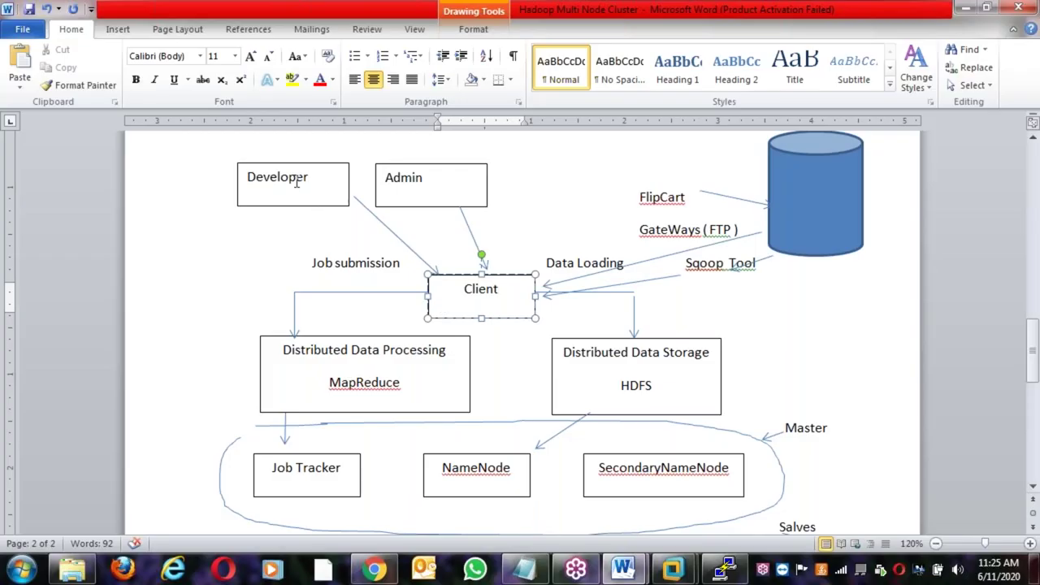
click(298, 182)
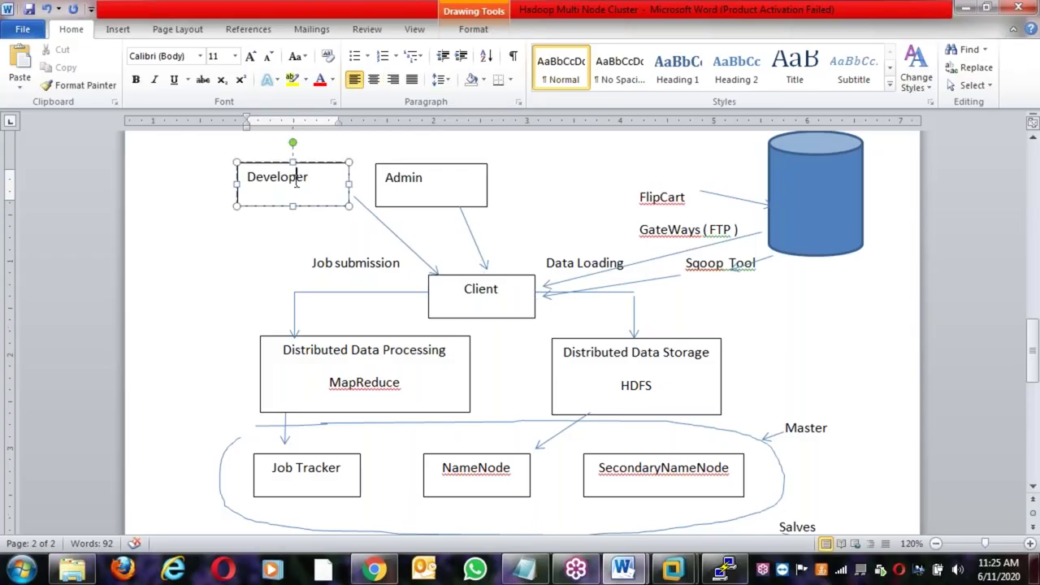
click(502, 291)
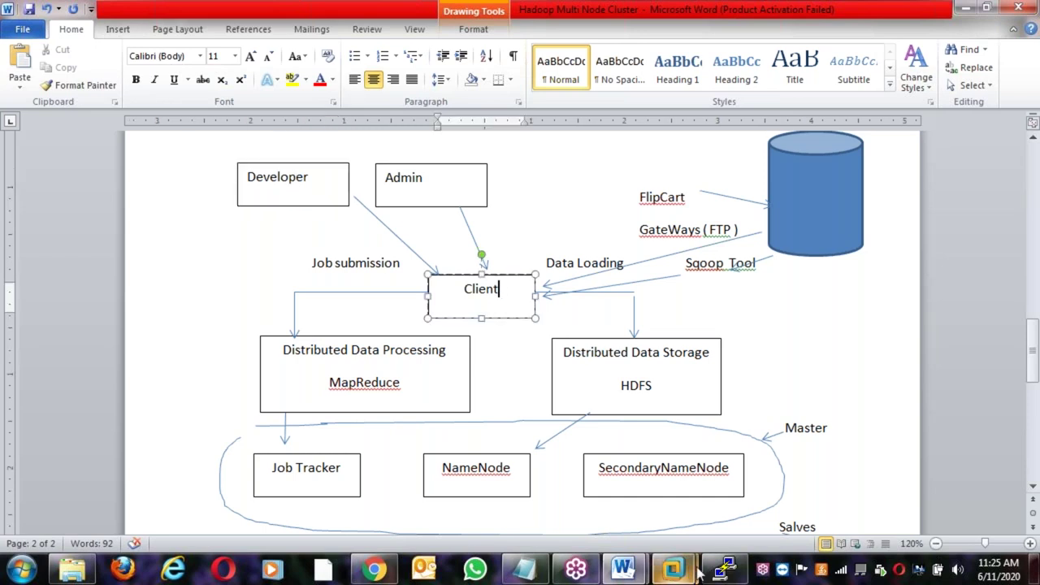
mouse_move(690, 573)
click(682, 455)
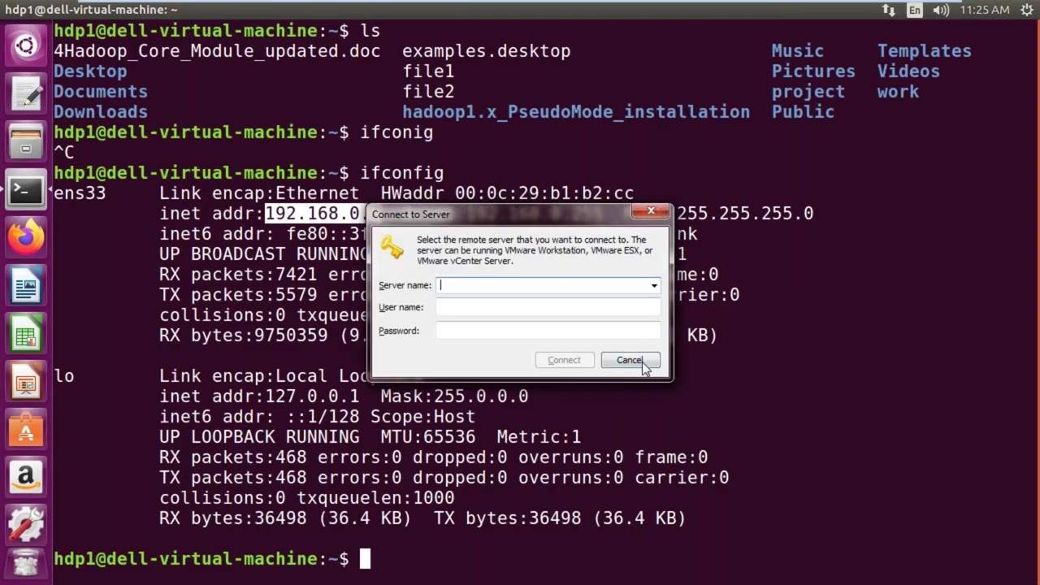
click(641, 361)
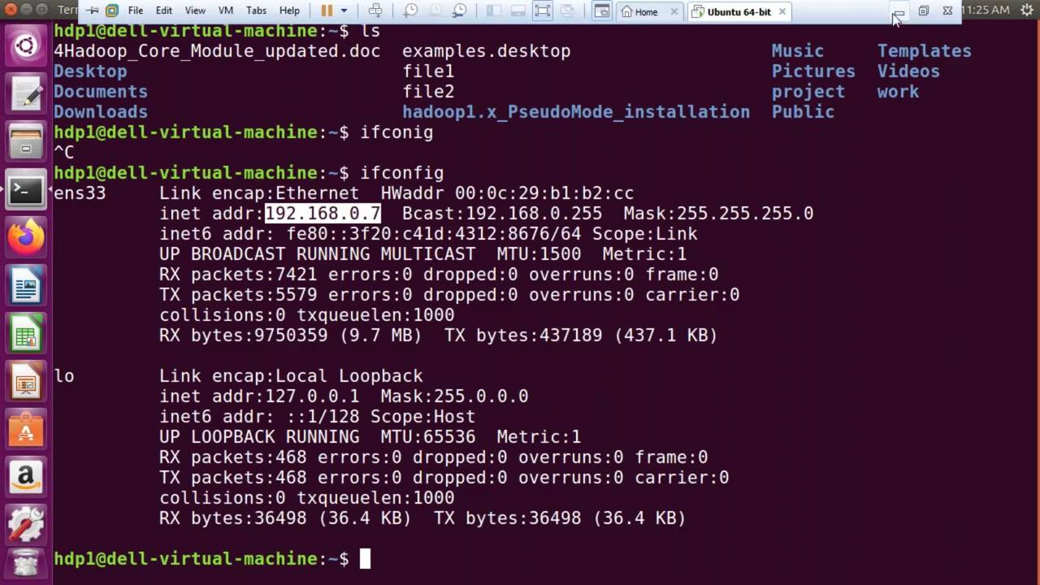
click(899, 11)
click(722, 569)
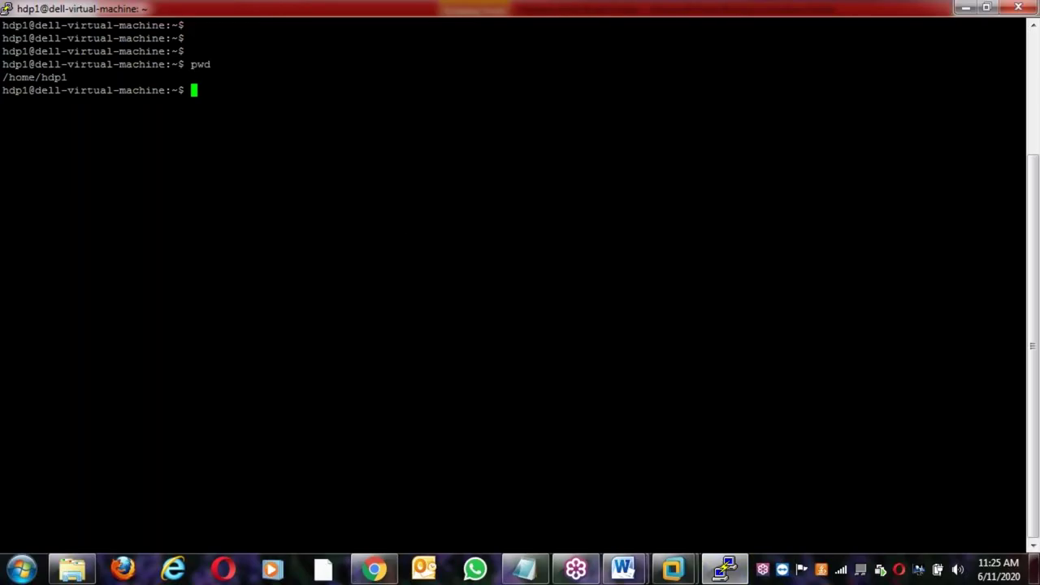
Step: Set PuTTY's Appearance font to Courier New Bold, size 18, and apply it
right_click(376, 8)
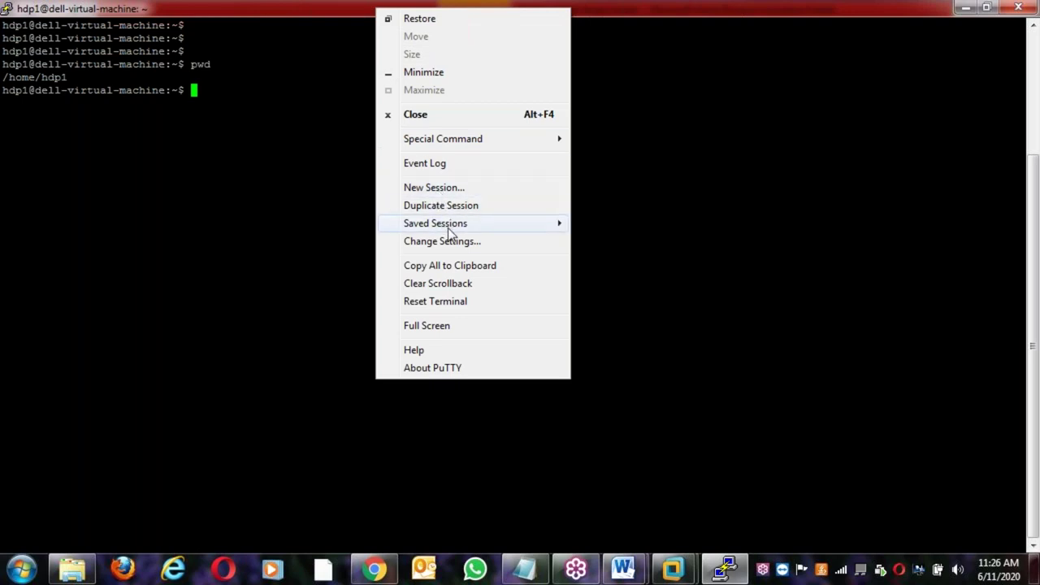
click(451, 239)
click(408, 252)
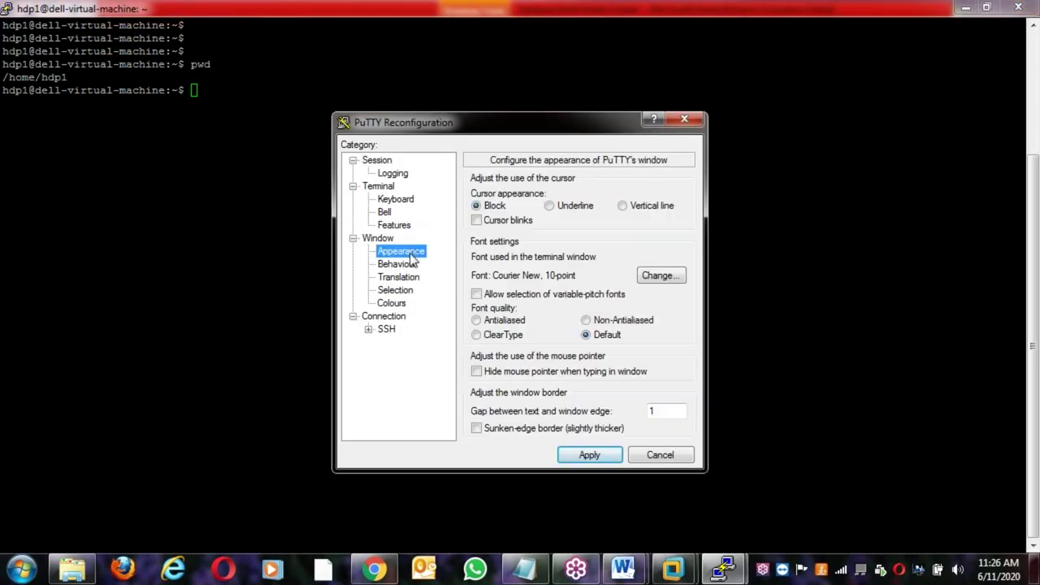
click(663, 276)
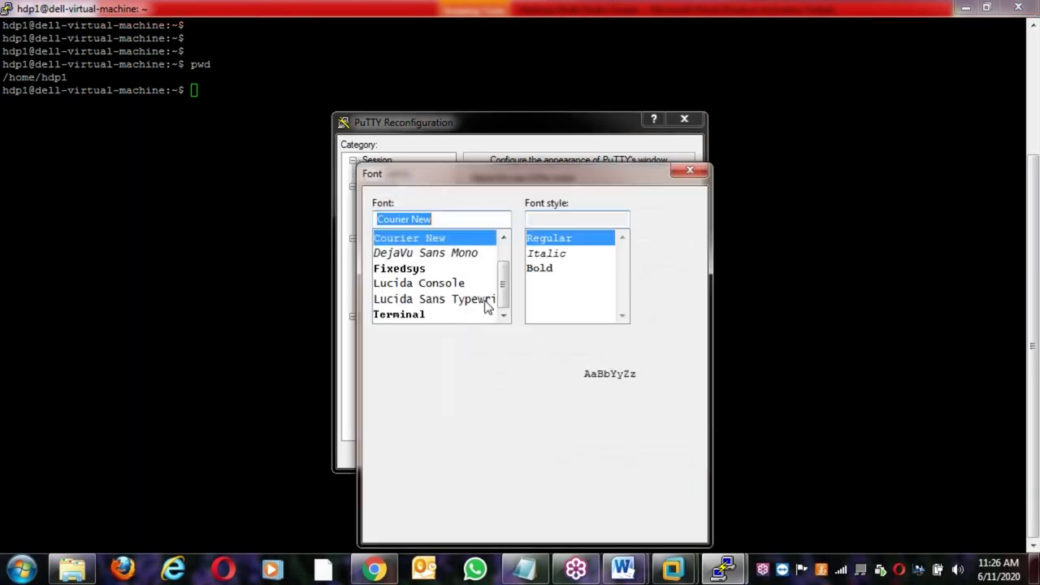
click(536, 269)
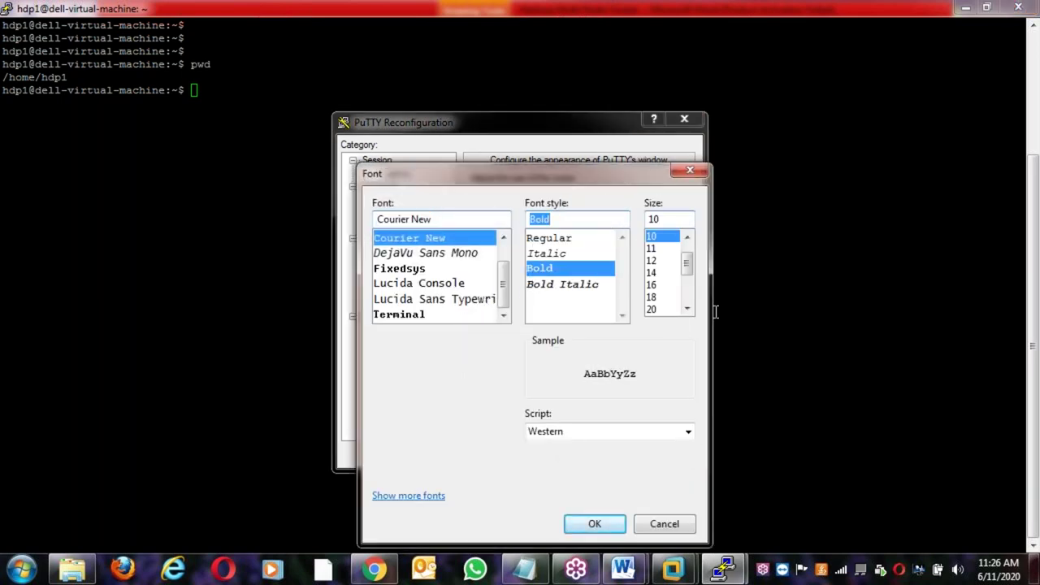
click(654, 298)
click(587, 524)
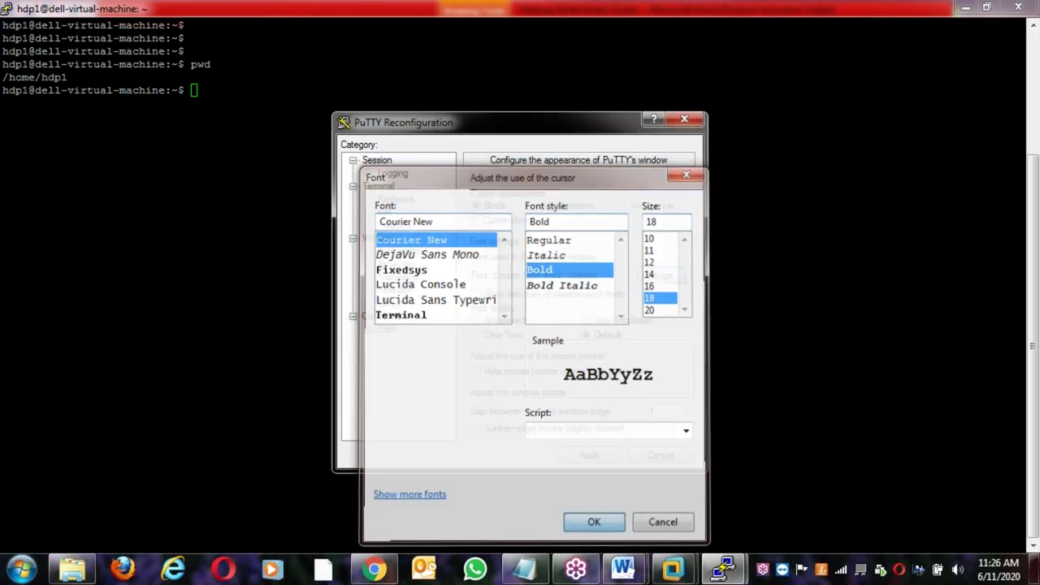
click(589, 454)
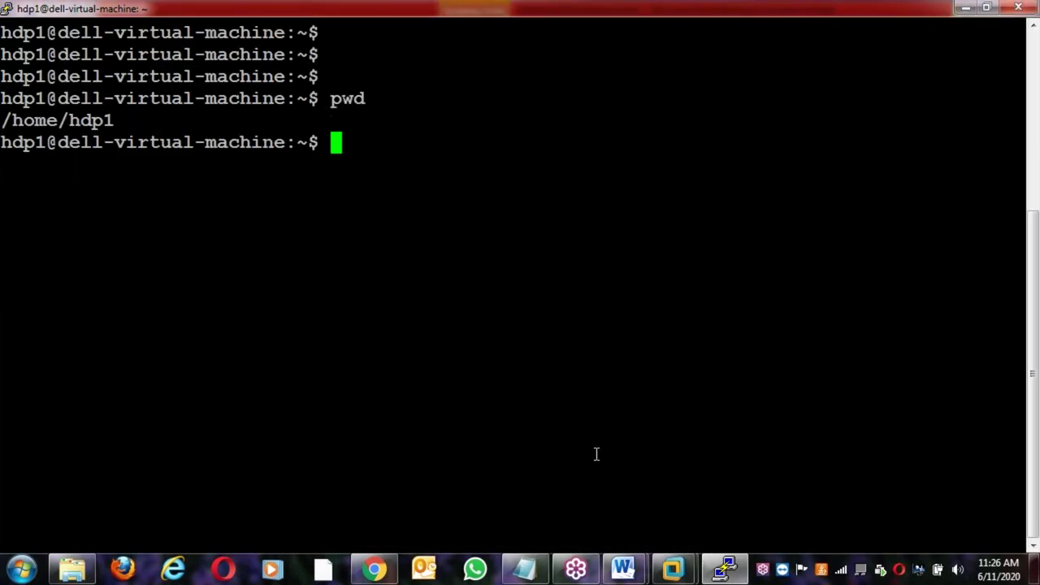
key(ctrl+l)
Step: Print the working directory, then check the Hadoop Multi Node Cluster Word document
text(pwd)
key(Return)
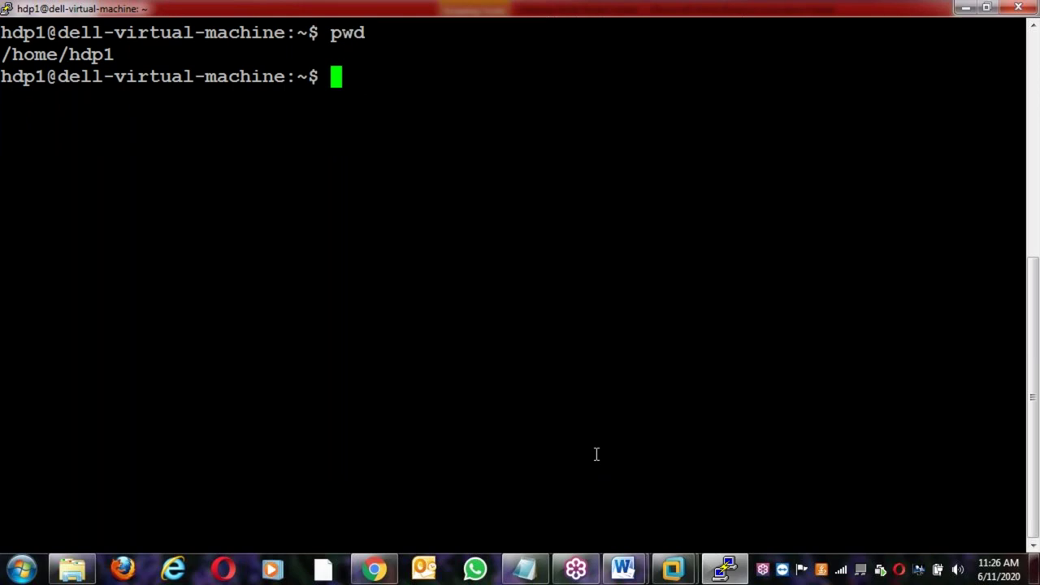
click(625, 562)
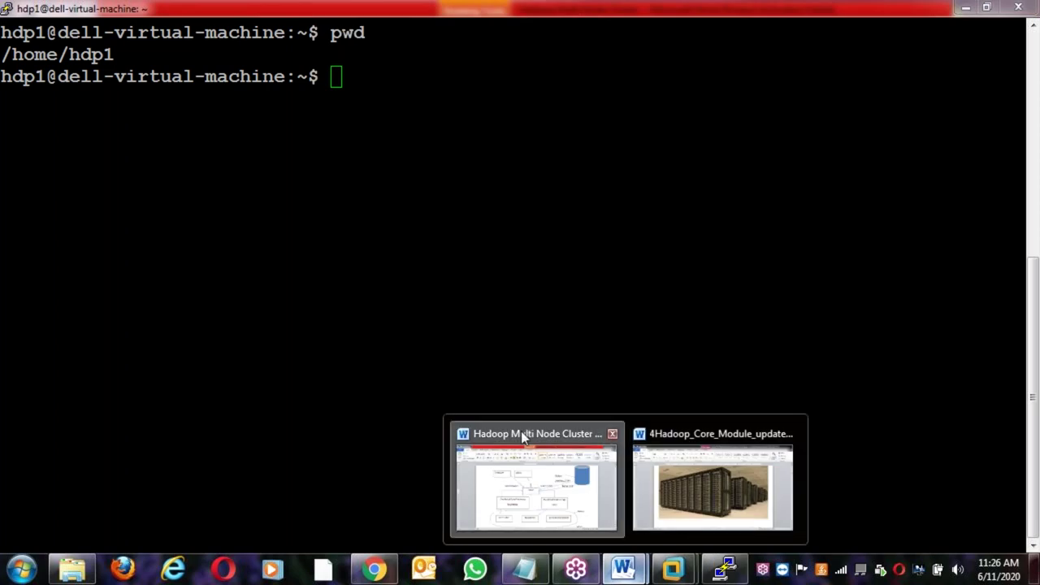
click(521, 433)
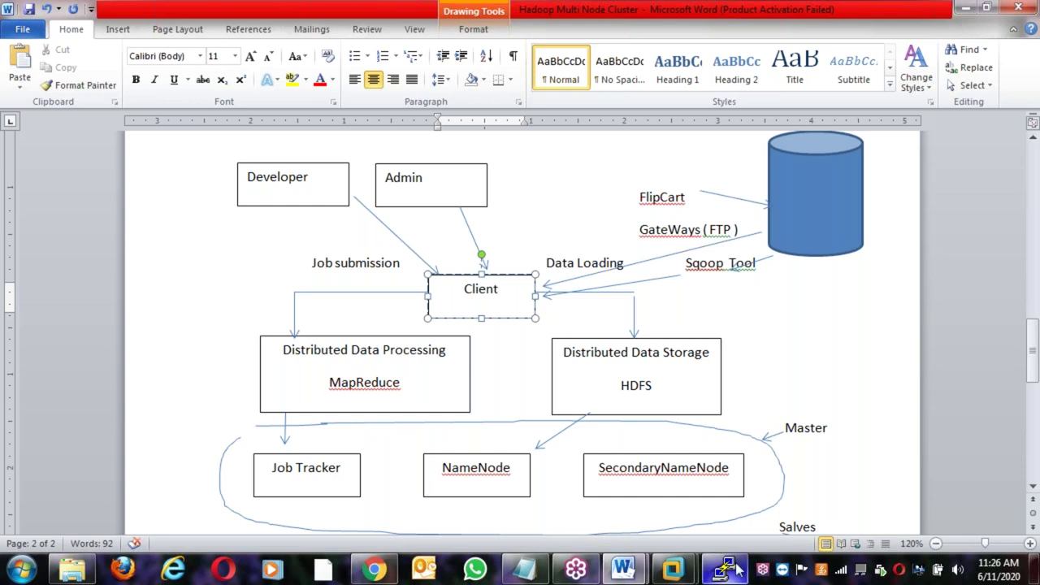
key(alt+Tab)
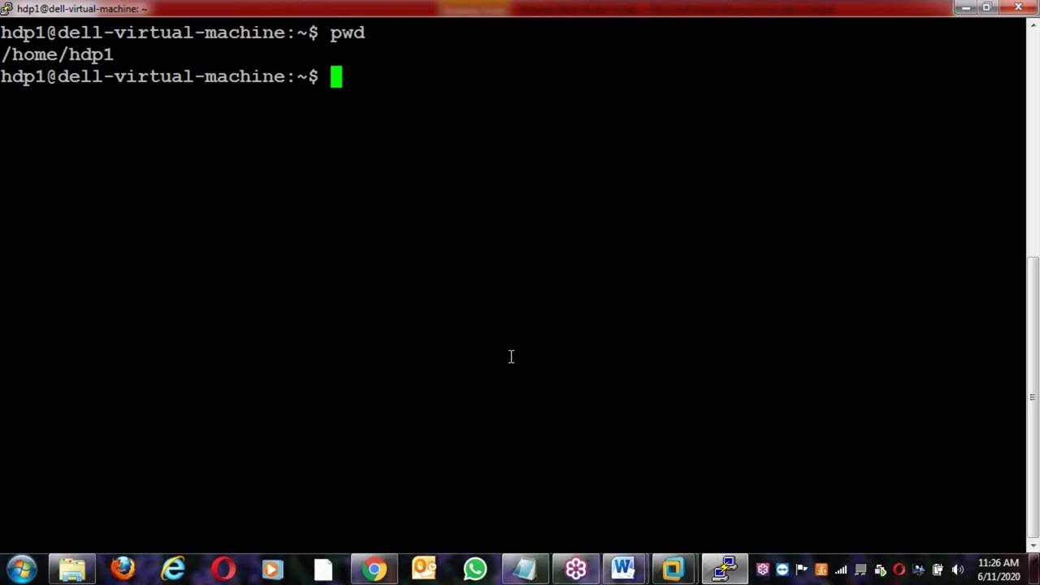
Step: Run ls in /home/hdp1, then minimize the windows to show the desktop
text(ls)
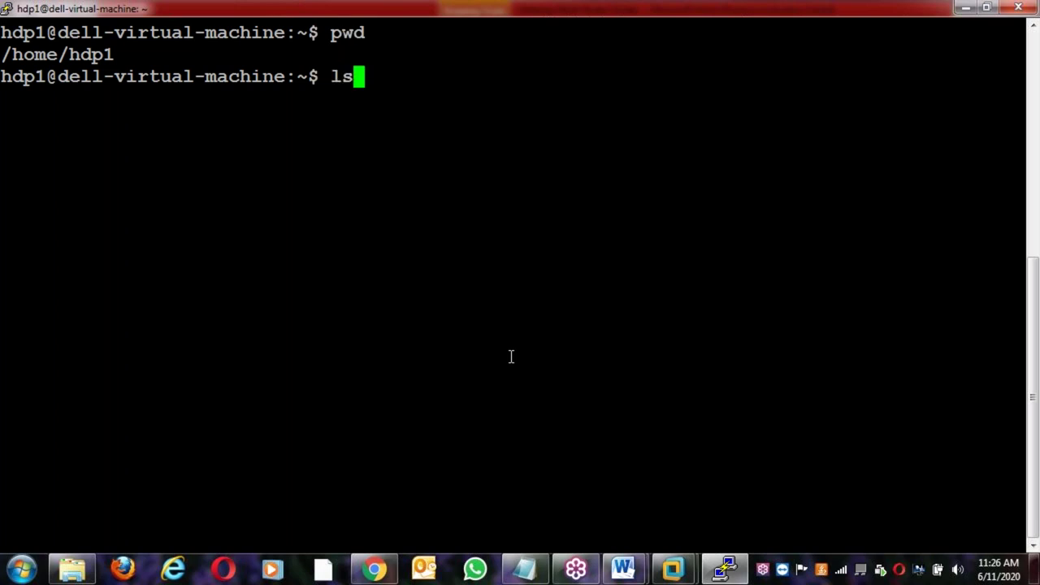
key(Return)
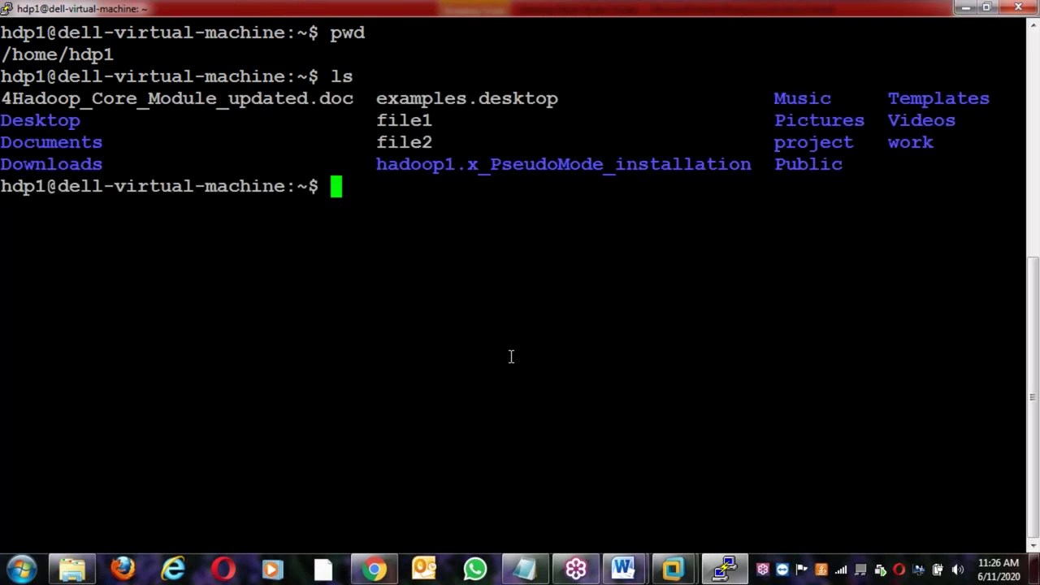
double_click(416, 140)
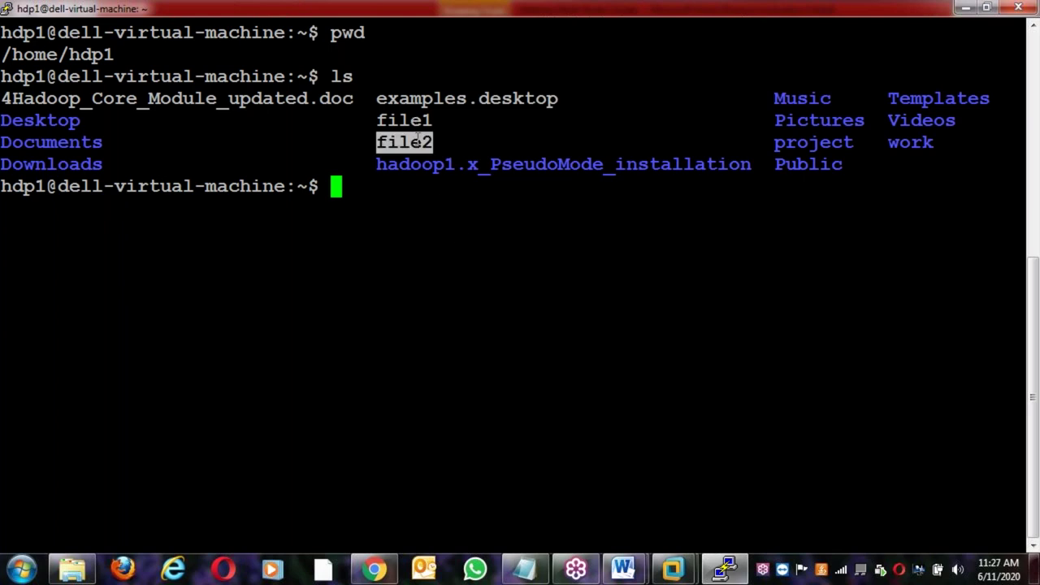
click(961, 8)
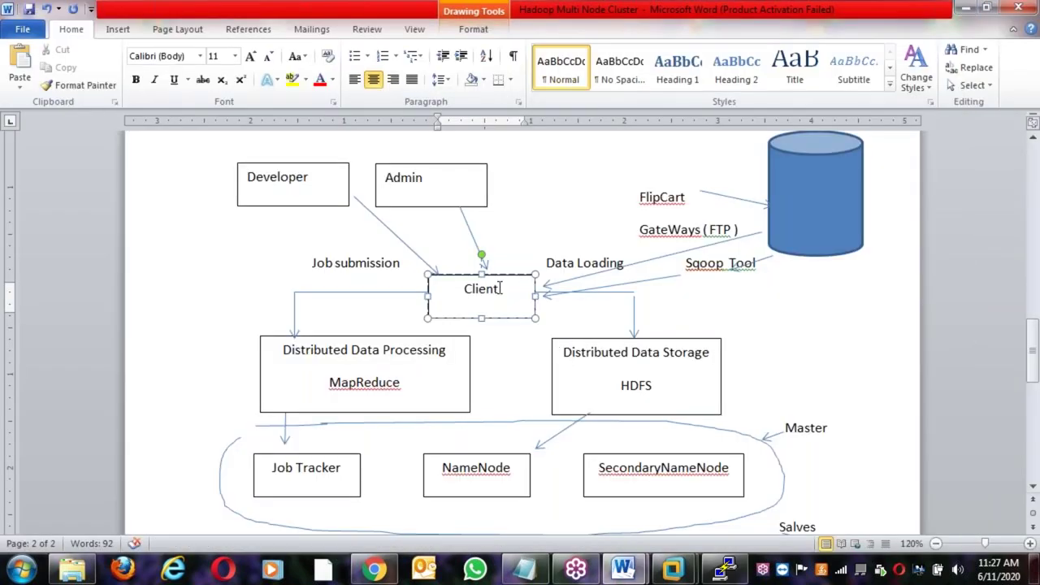
click(800, 240)
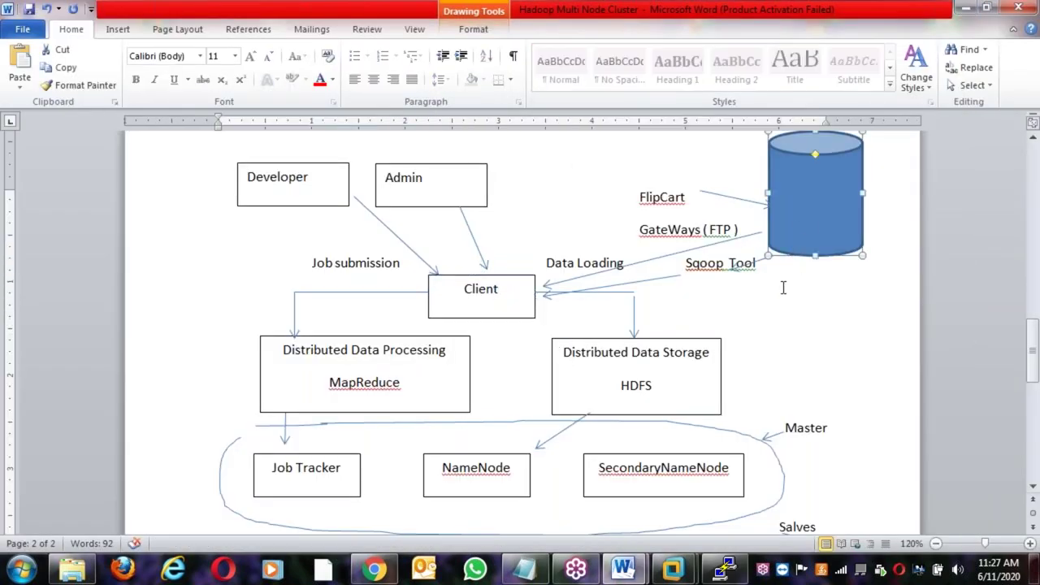
key(super+d)
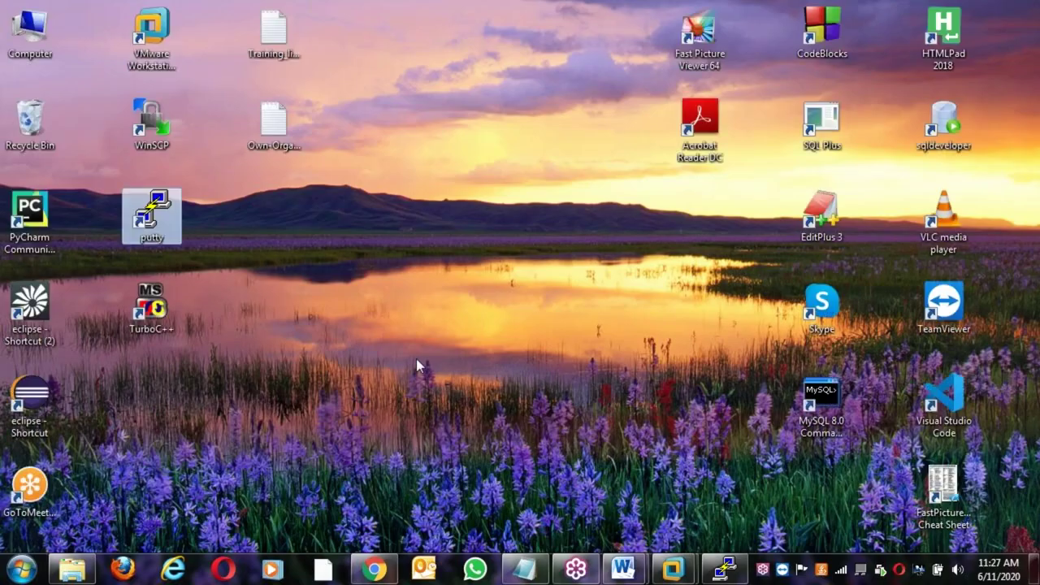
click(36, 46)
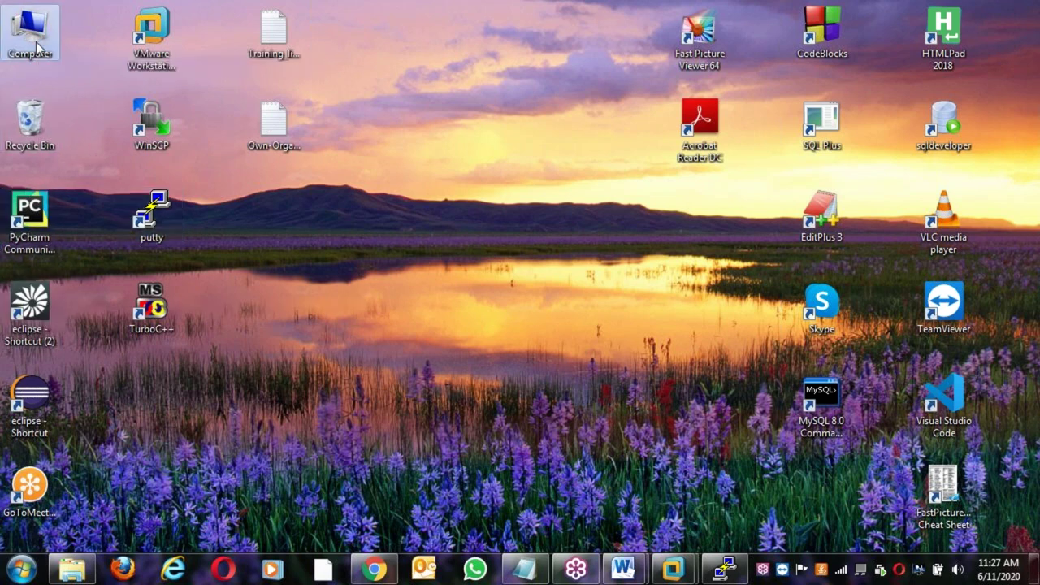
double_click(37, 46)
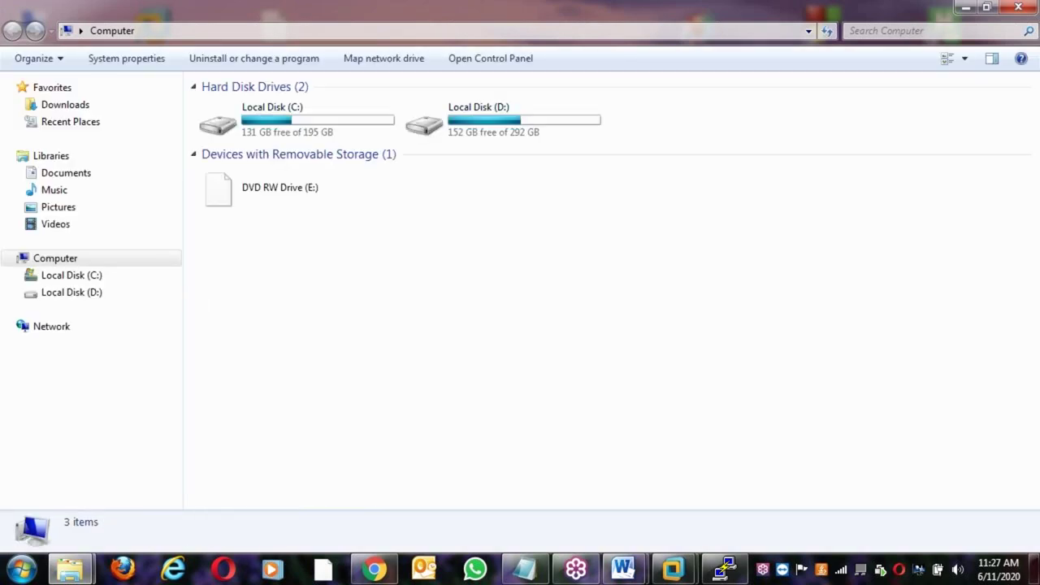
click(71, 293)
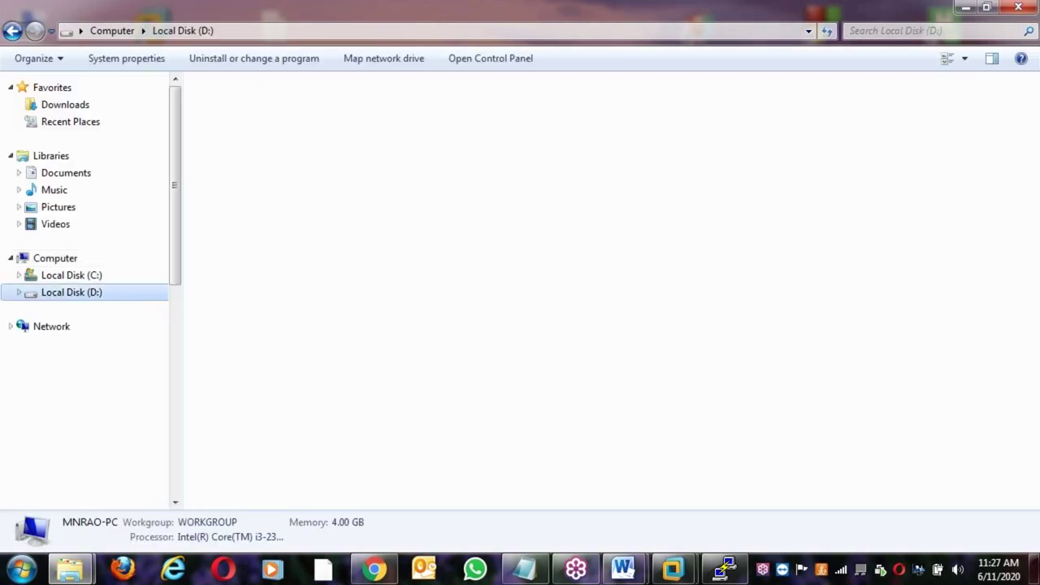
click(229, 331)
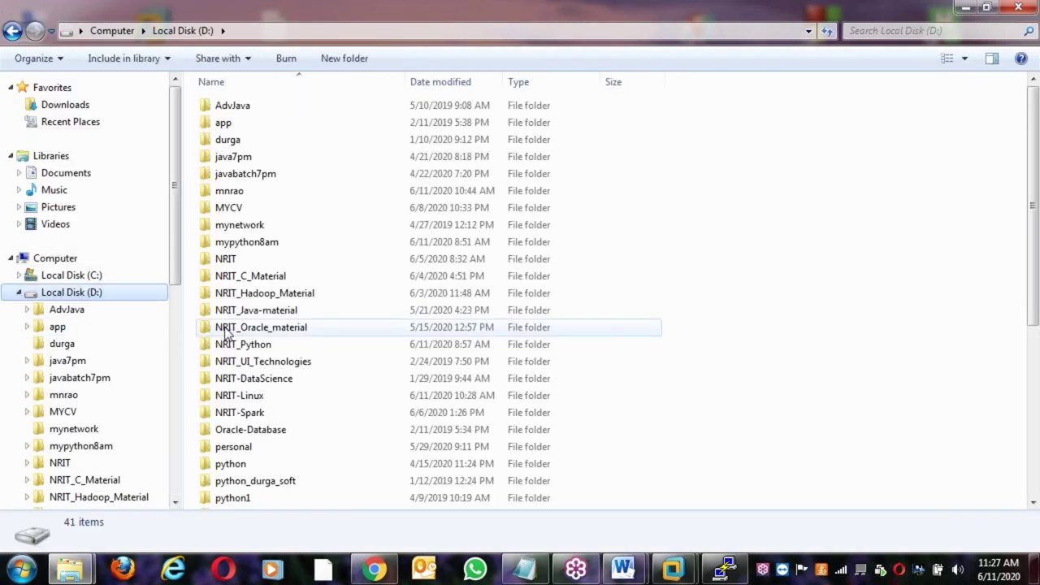
scroll(271, 373, down, 6)
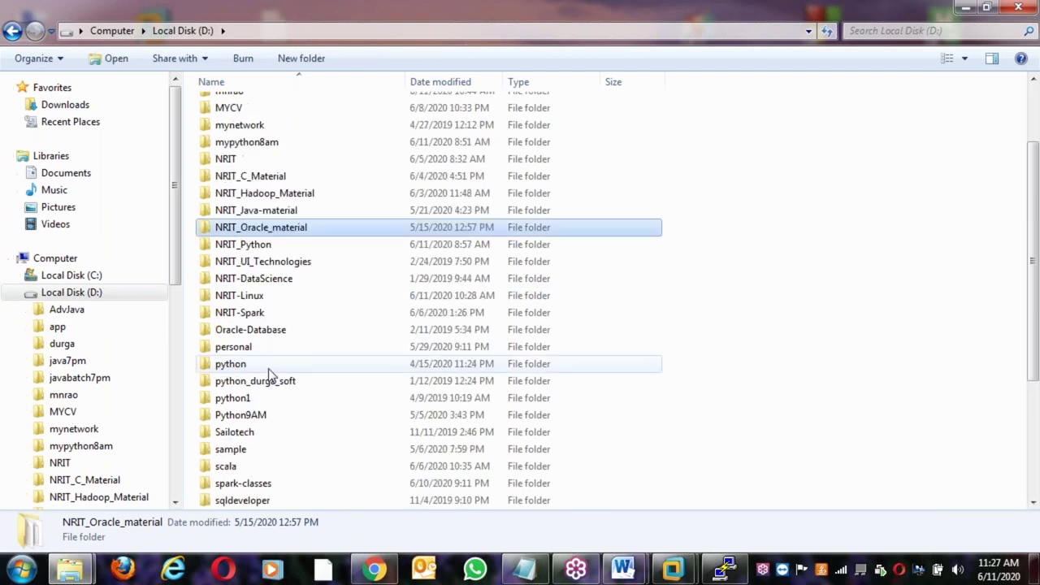
click(268, 449)
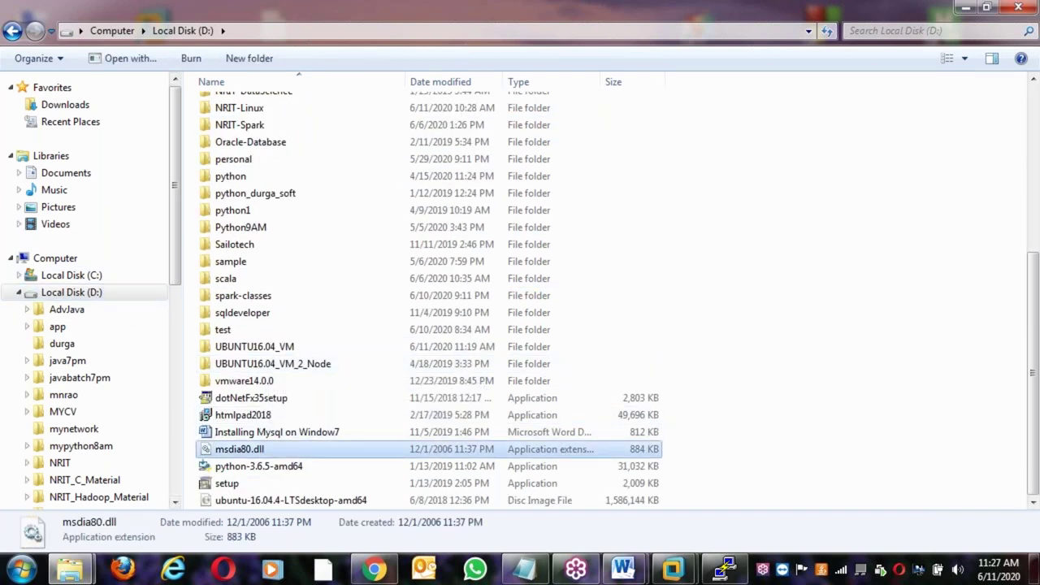
click(254, 198)
double_click(260, 229)
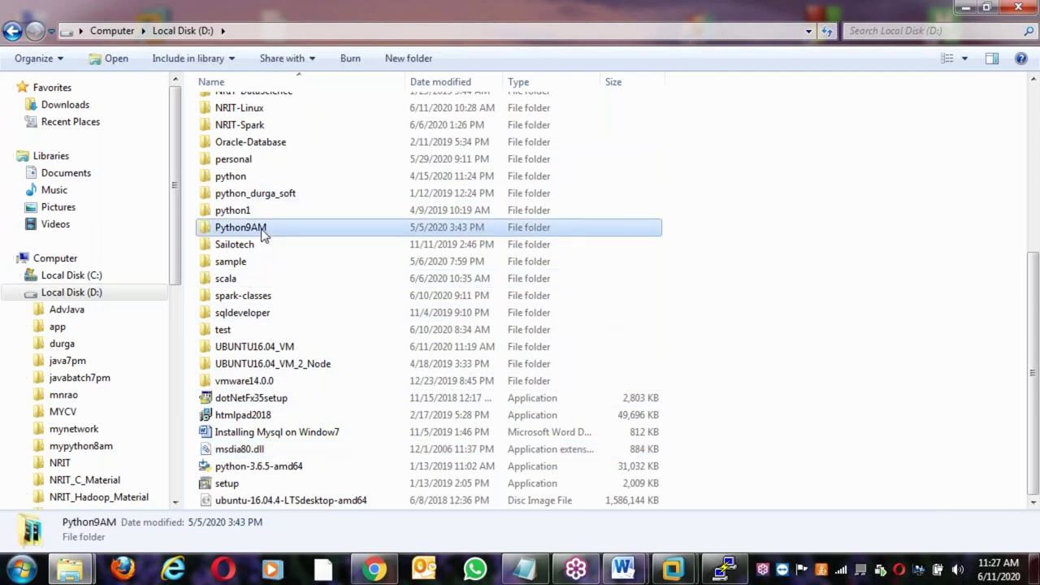
click(204, 31)
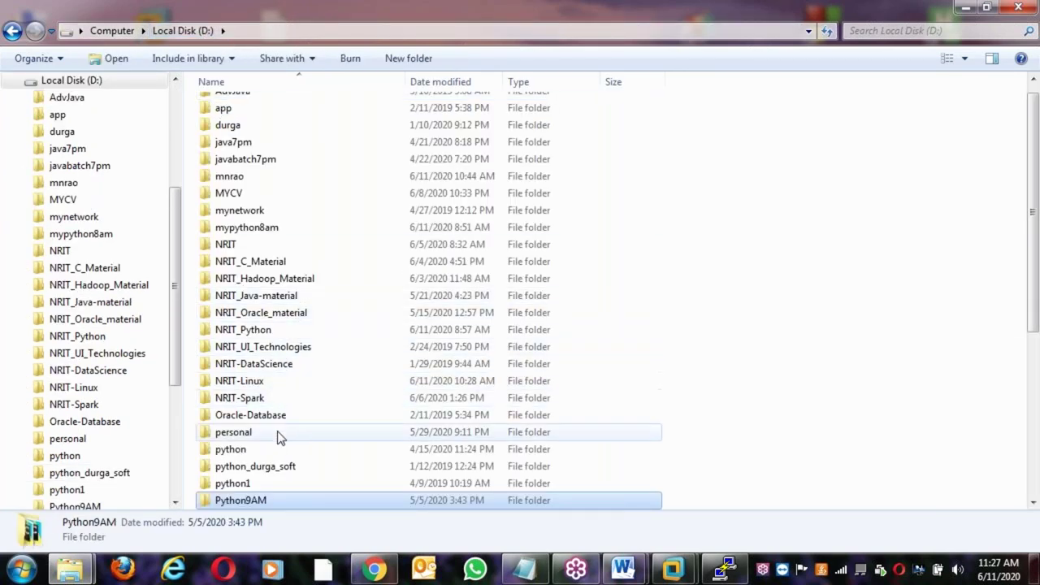
scroll(277, 396, up, 1)
scroll(276, 396, down, 1)
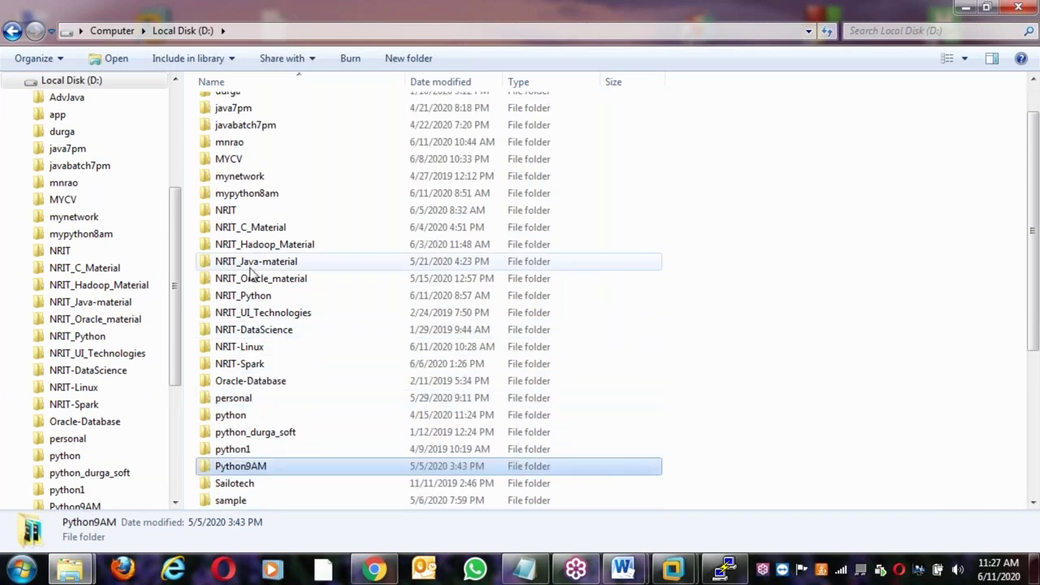
click(242, 201)
double_click(241, 196)
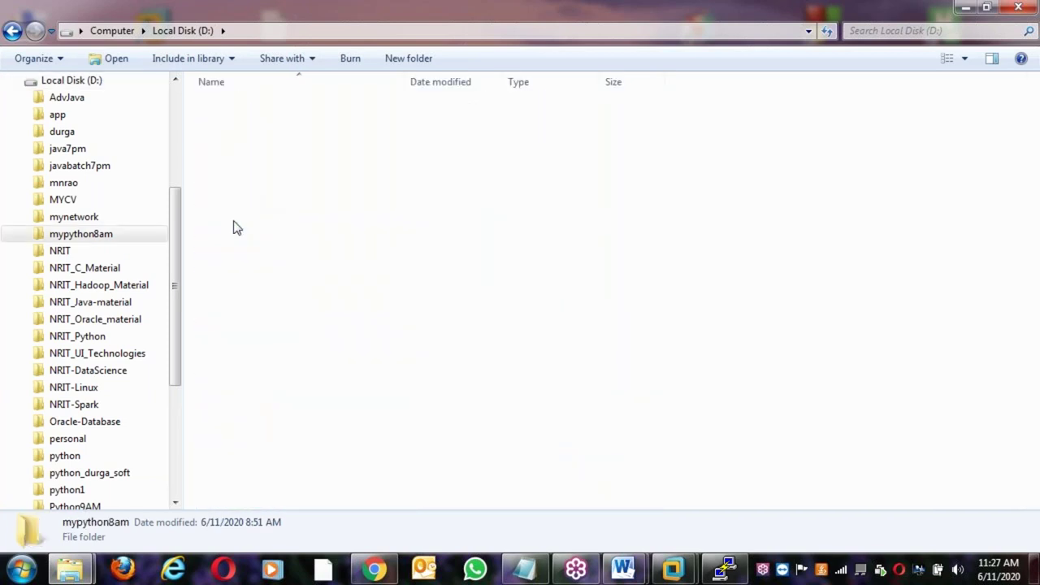
click(251, 308)
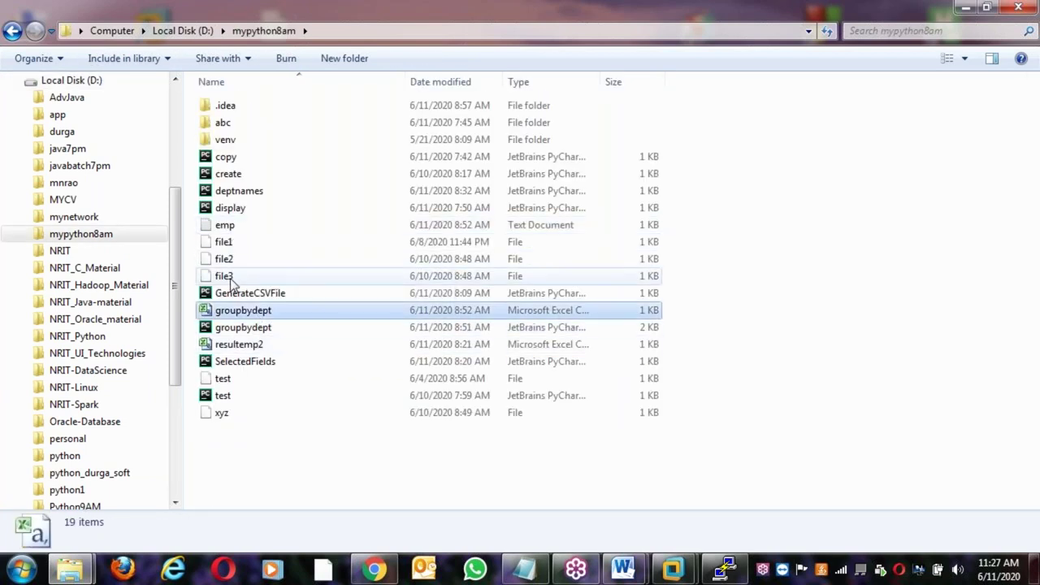
click(229, 278)
click(226, 228)
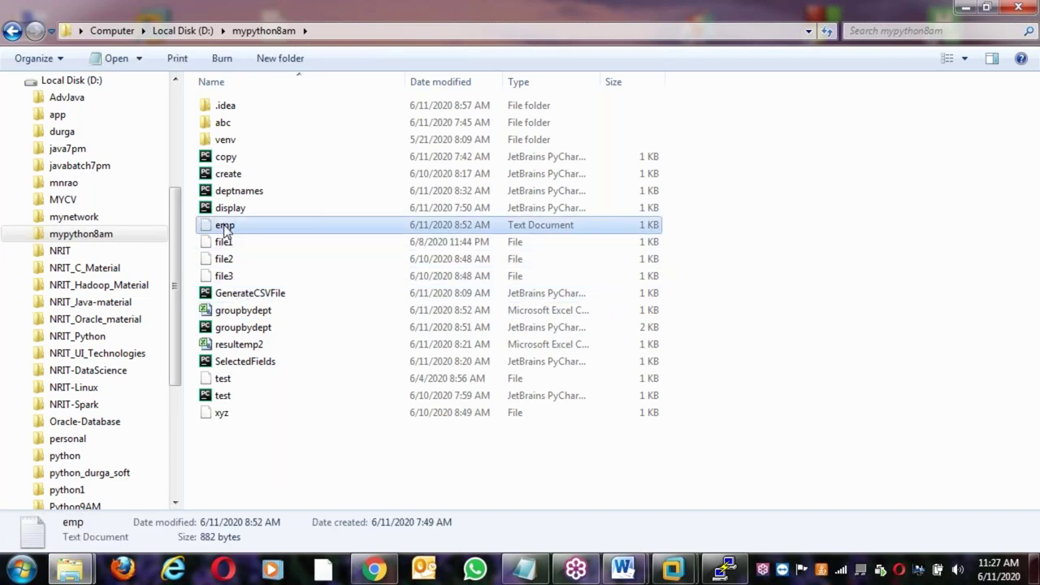
right_click(226, 231)
click(260, 237)
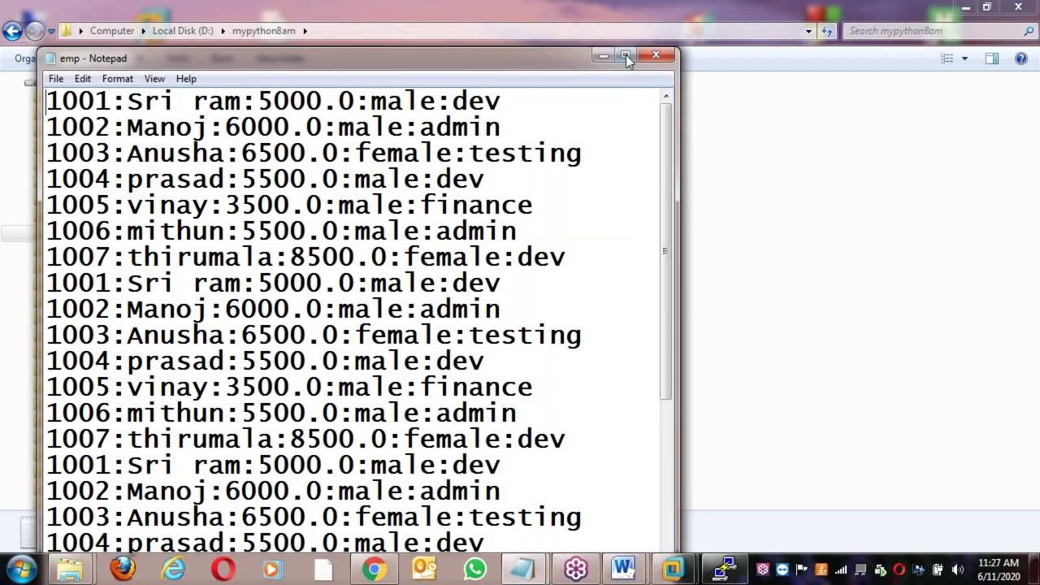
click(625, 55)
scroll(536, 316, down, 1)
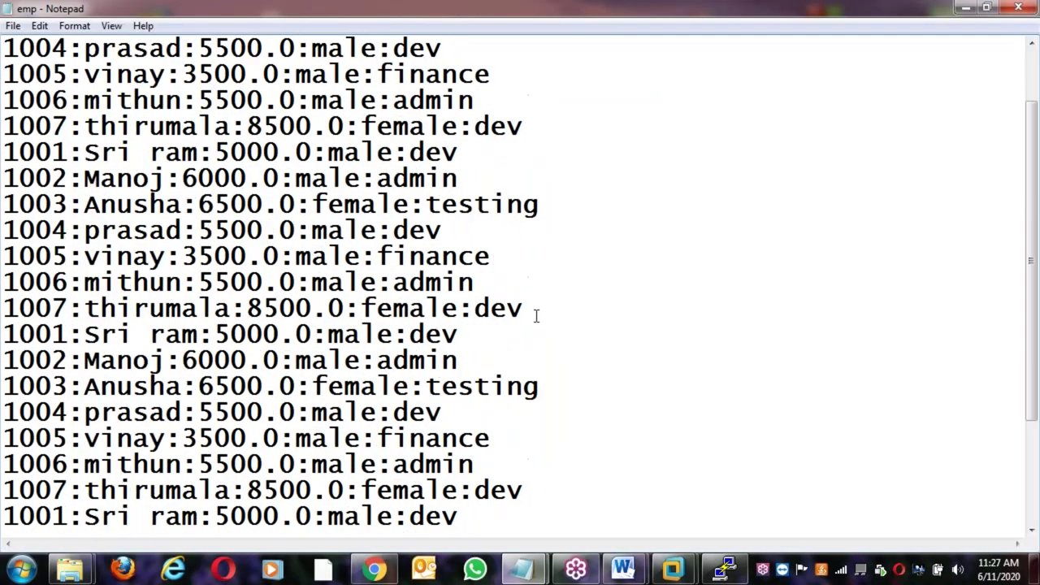
scroll(532, 328, up, 1)
scroll(532, 329, up, 3)
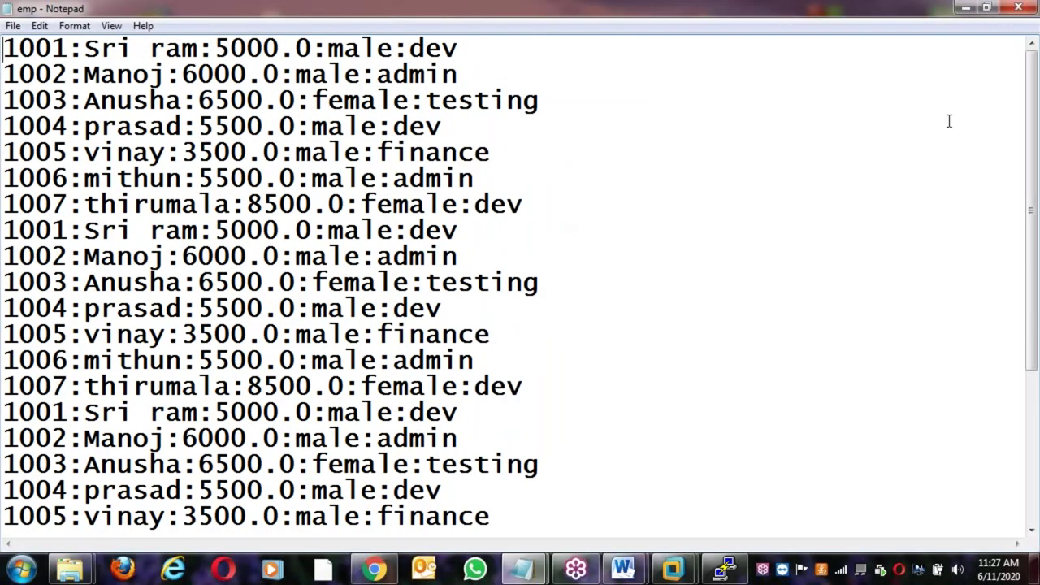
click(1011, 10)
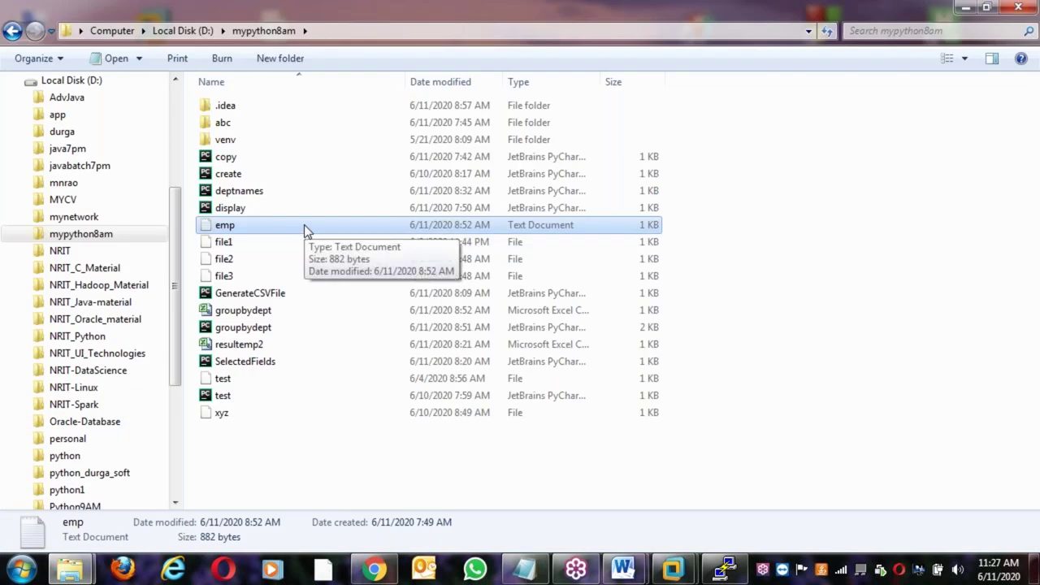
key(super+d)
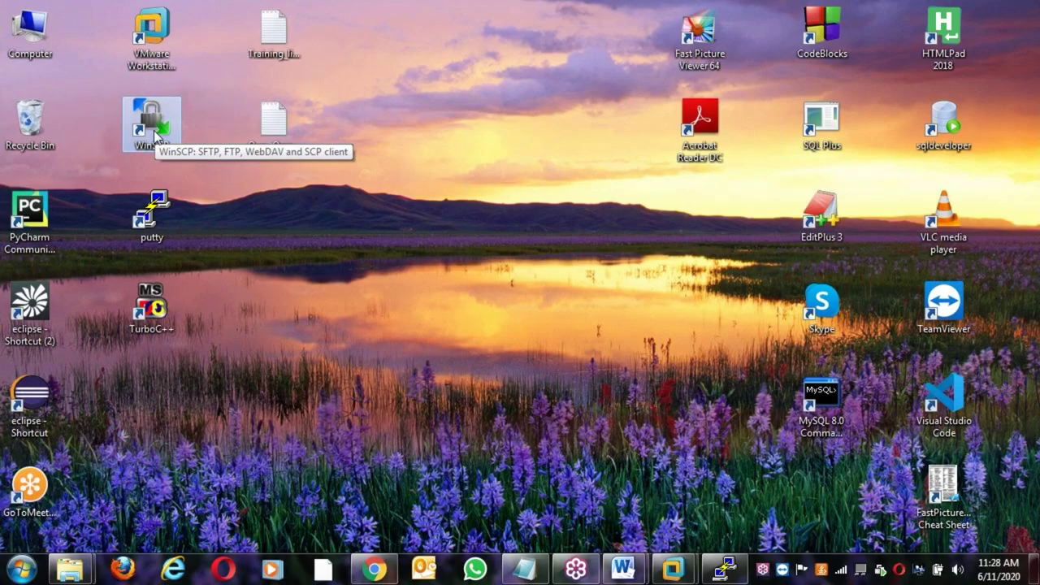
Step: Launch WinSCP, then run start-all.sh in the Ubuntu VM terminal
double_click(162, 136)
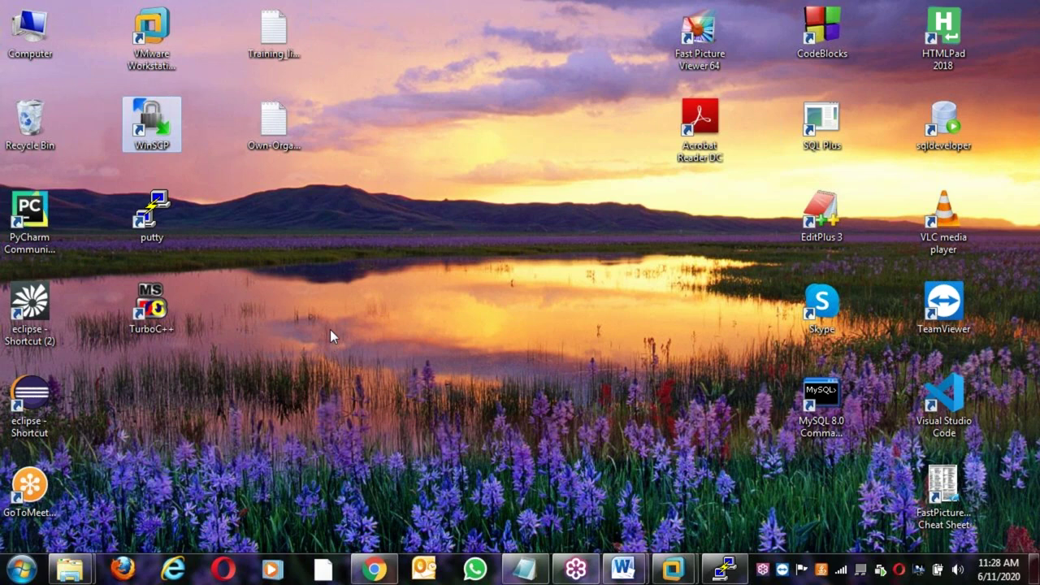
click(672, 569)
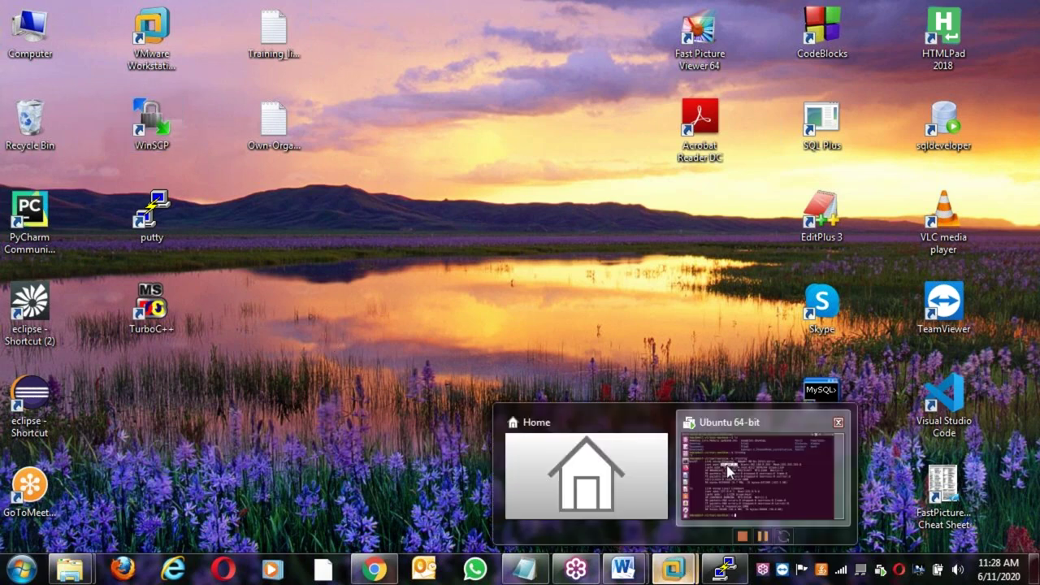
click(728, 472)
key(ctrl+l)
text(start-all.sh)
key(Return)
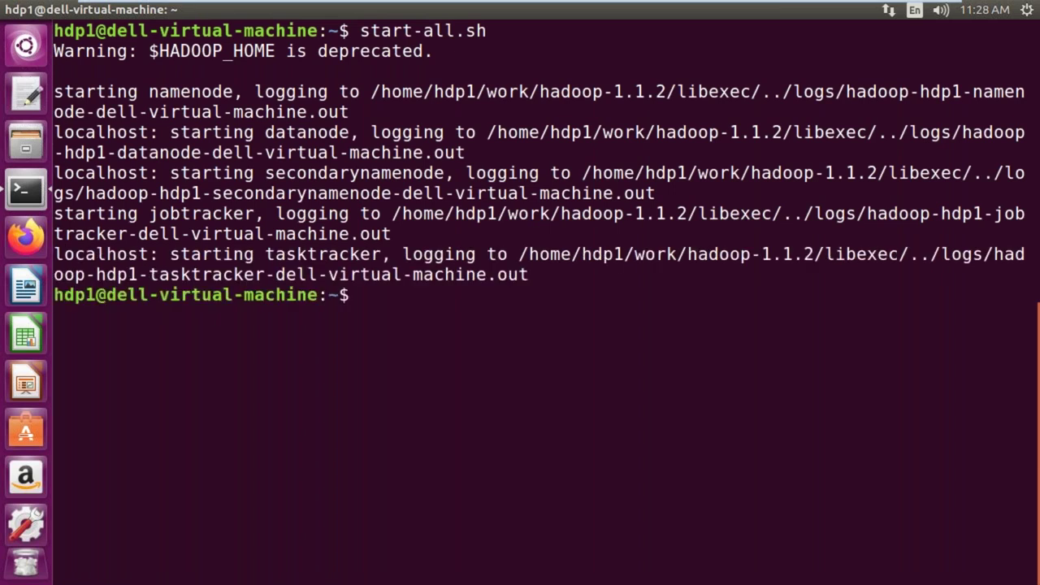
Step: Run jps twice to confirm NameNode, DataNode, SecondaryNameNode, JobTracker and TaskTracker are running
text(jps)
key(Return)
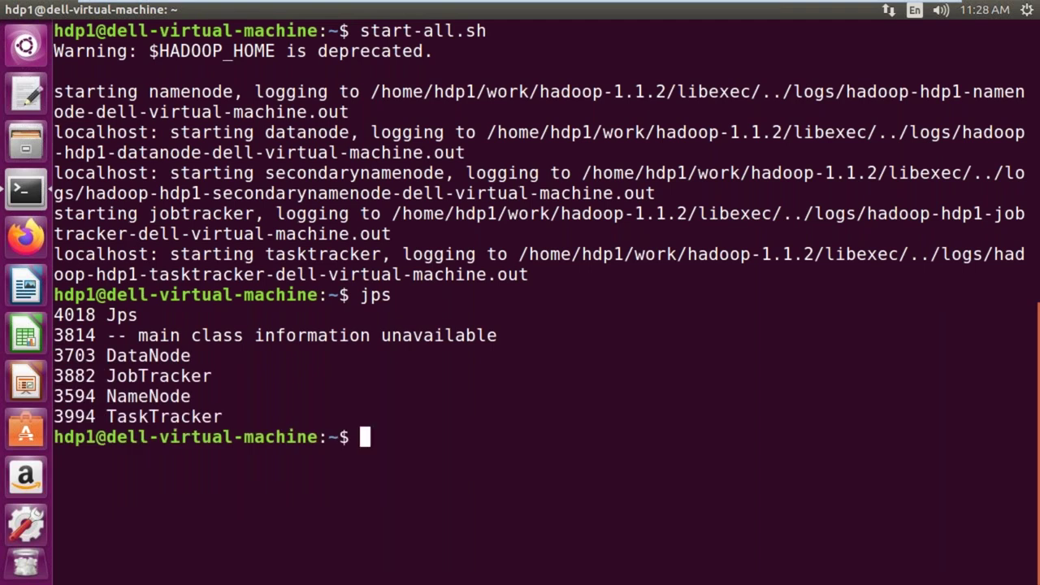
drag(127, 335, 223, 335)
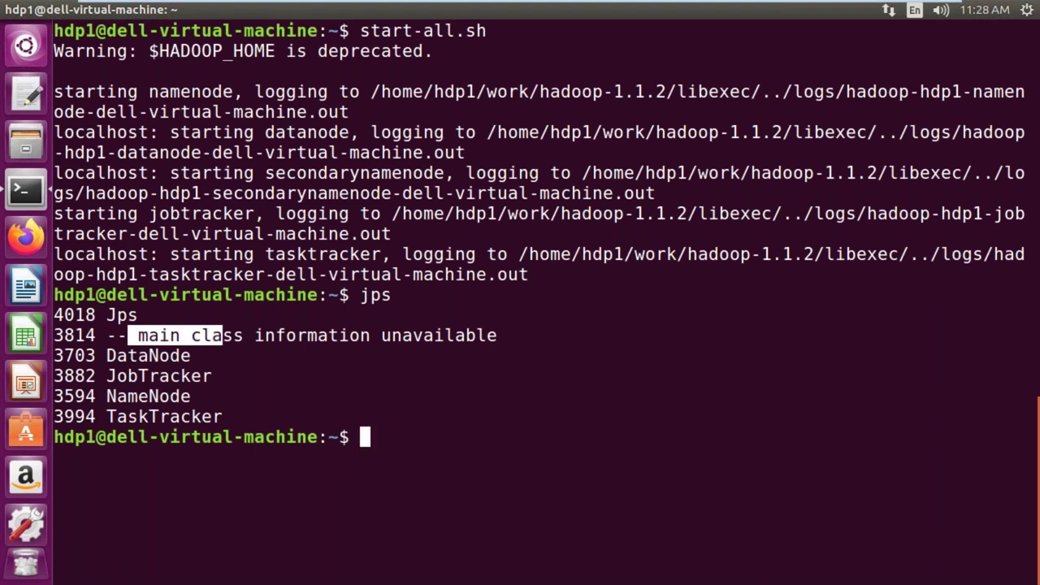
key(ctrl+l)
key(Return)
text(jps)
key(Return)
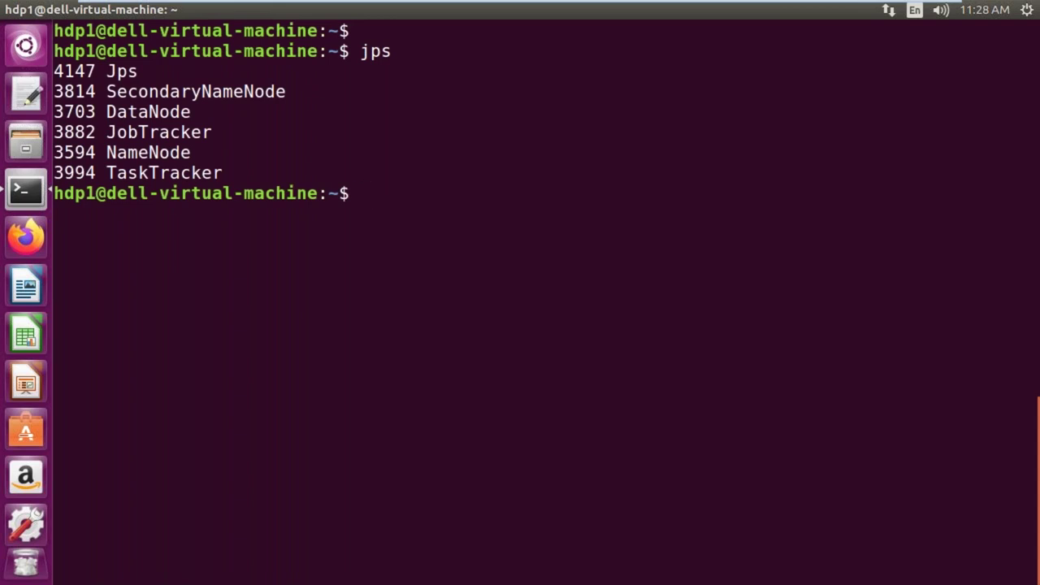
drag(54, 173, 200, 172)
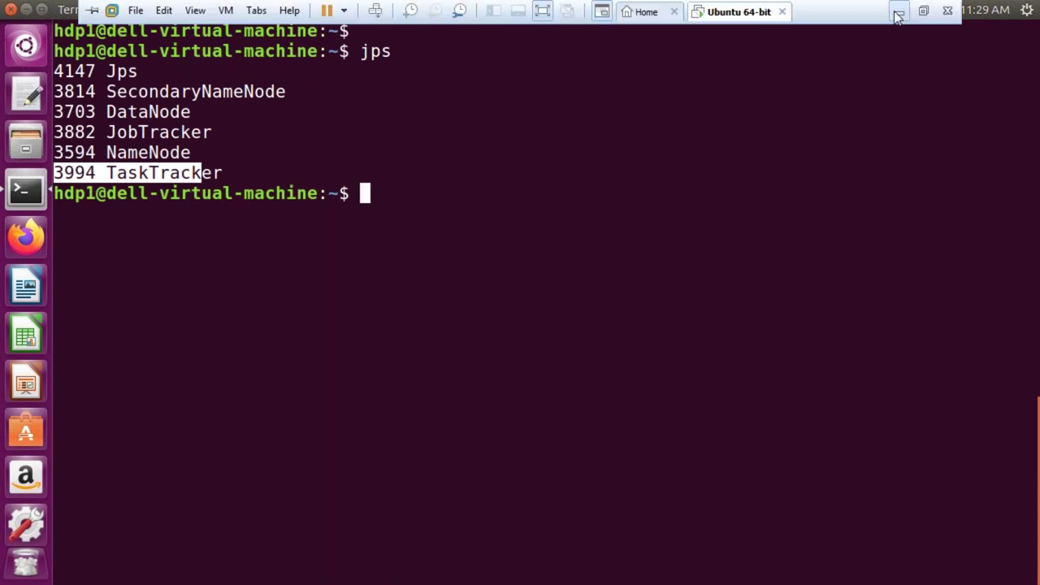
Step: Return to PuTTY and run whoami, correcting the typing mistakes
click(893, 11)
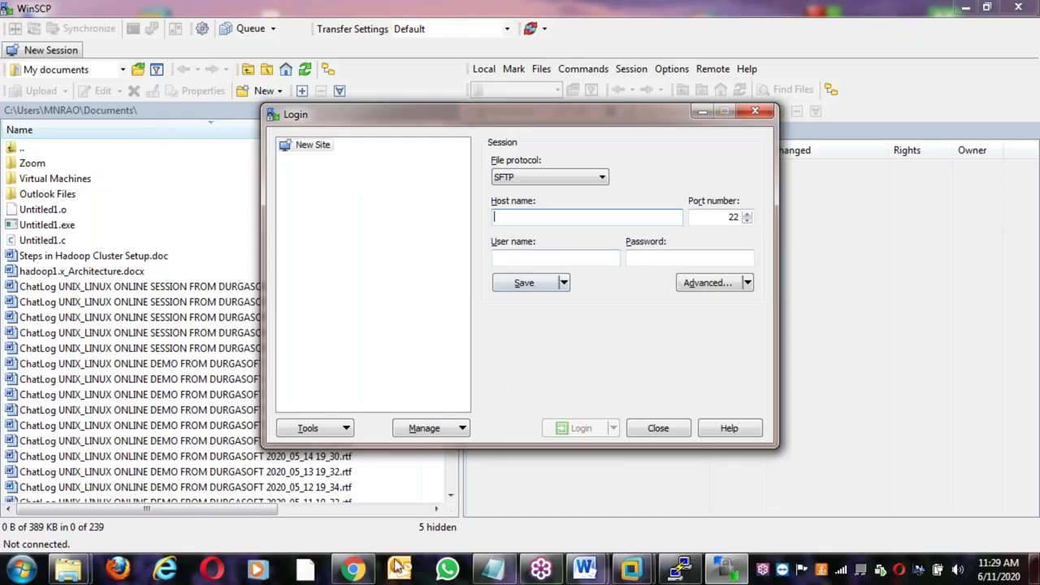
click(680, 568)
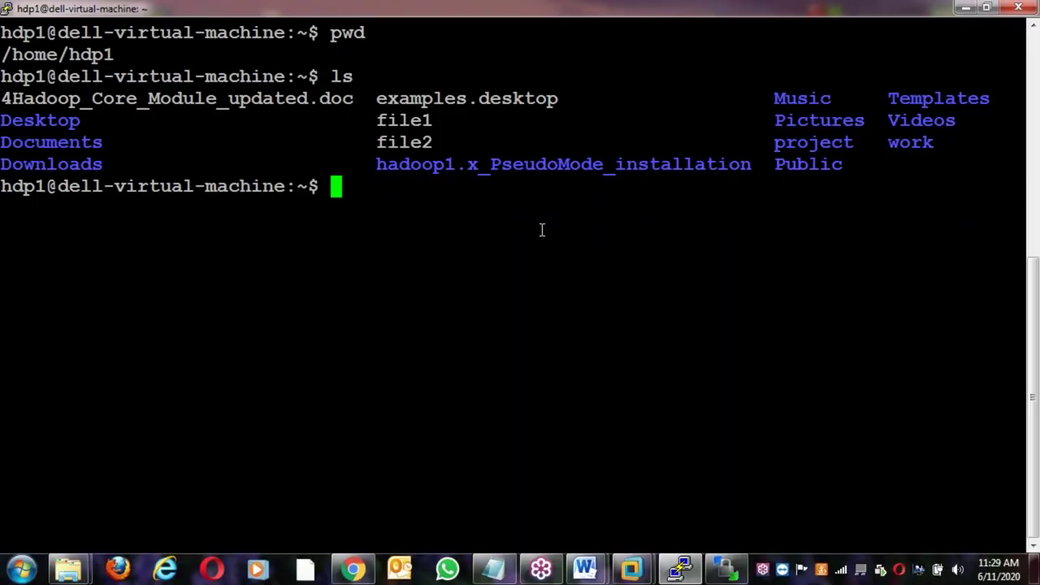
text(whoami)
key(Return)
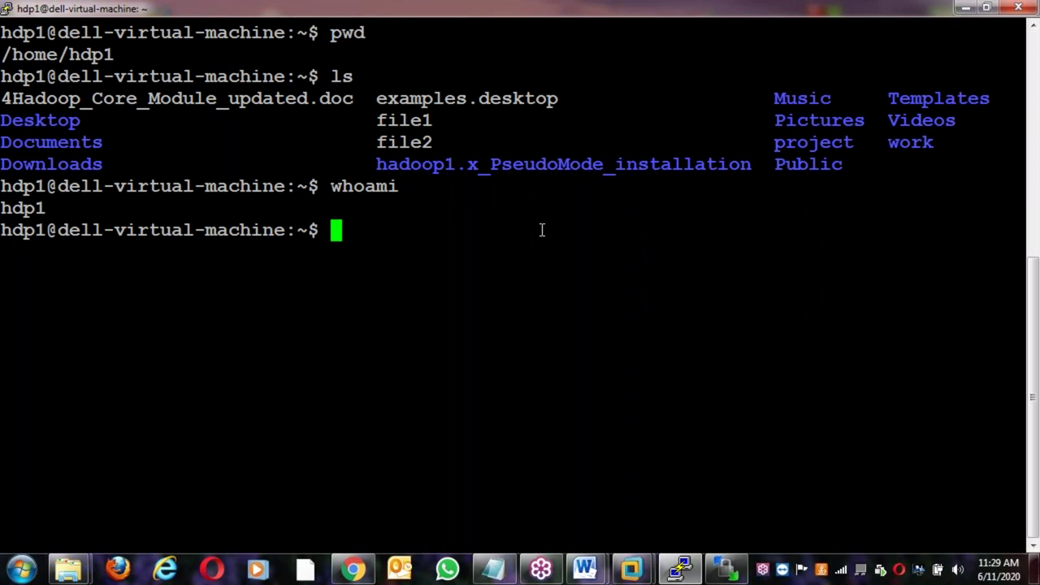
Step: Check the Hadoop daemons with jps, list the home directory, then minimize PuTTY
text(b)
key(BackSpace)
text(jps)
key(Return)
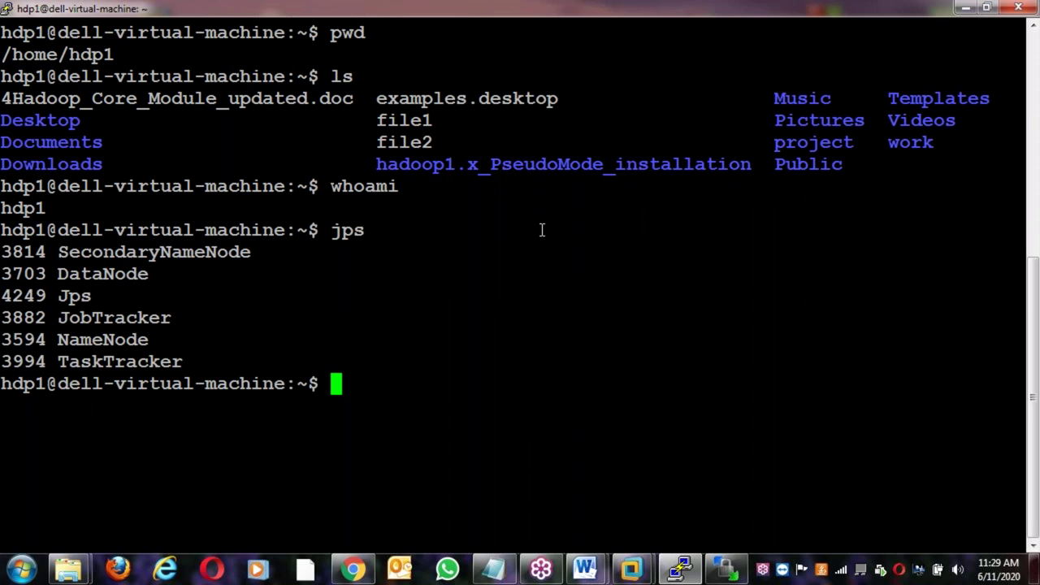
key(ctrl+l)
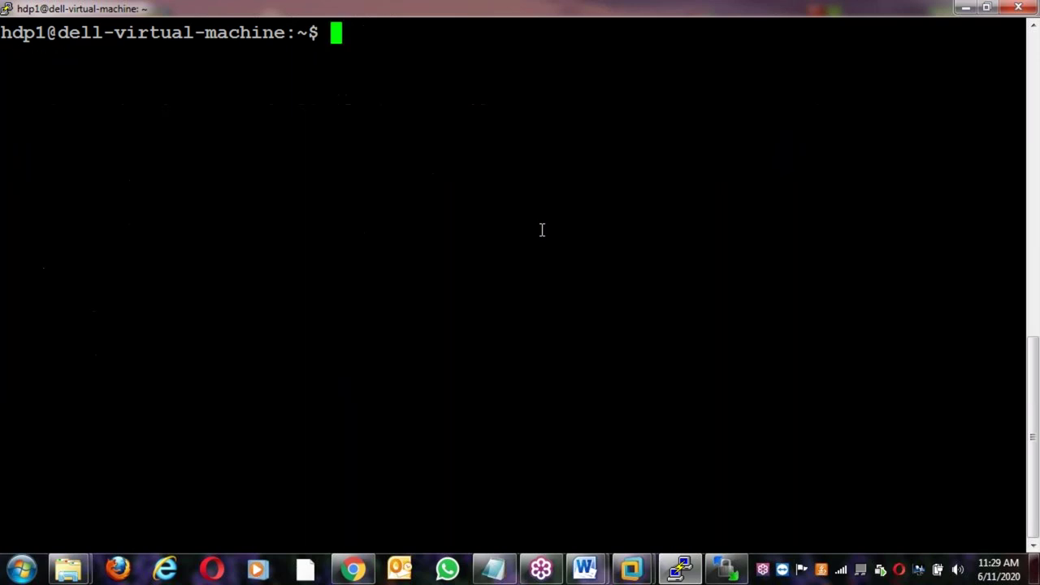
text(ls)
key(Return)
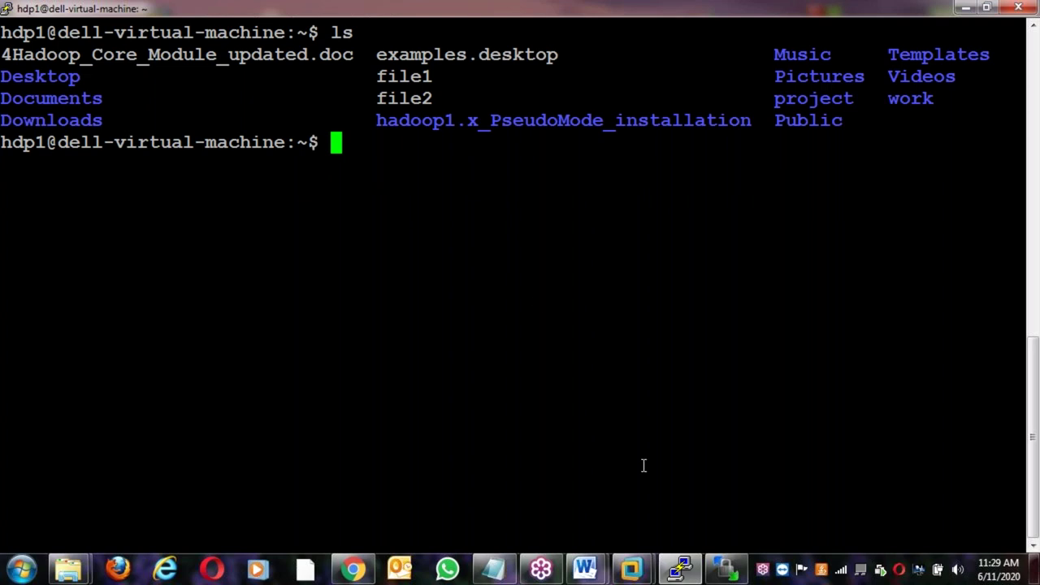
click(965, 9)
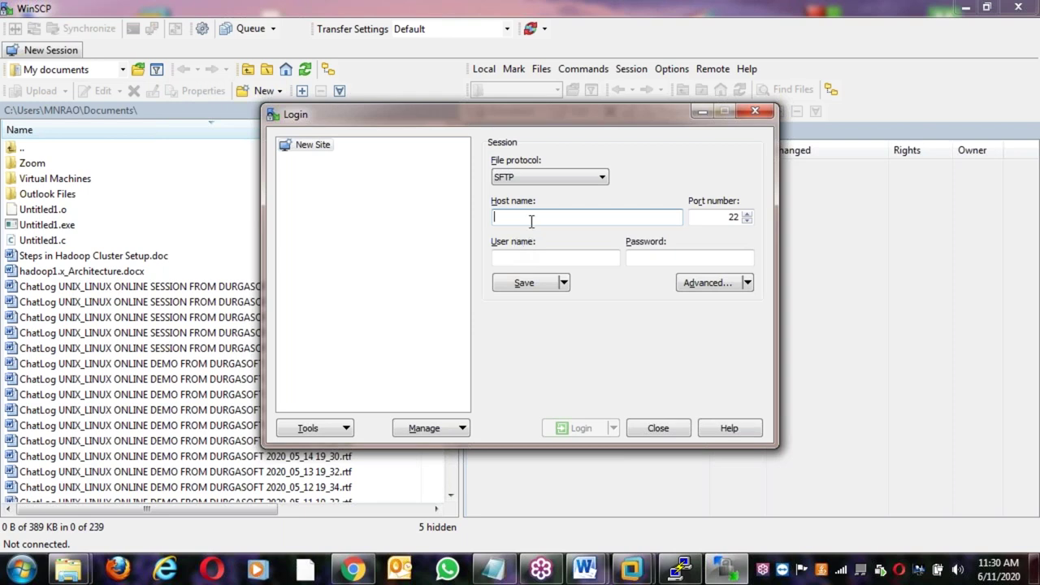
Step: Switch to the Ubuntu VM and run ifconfig
mouse_move(631, 569)
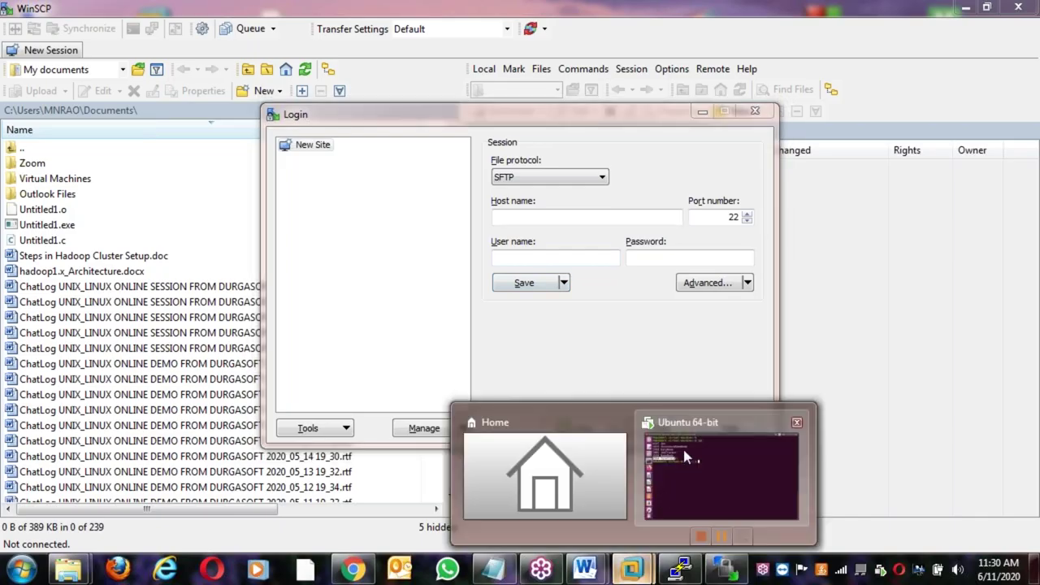
click(687, 458)
text(ifconf)
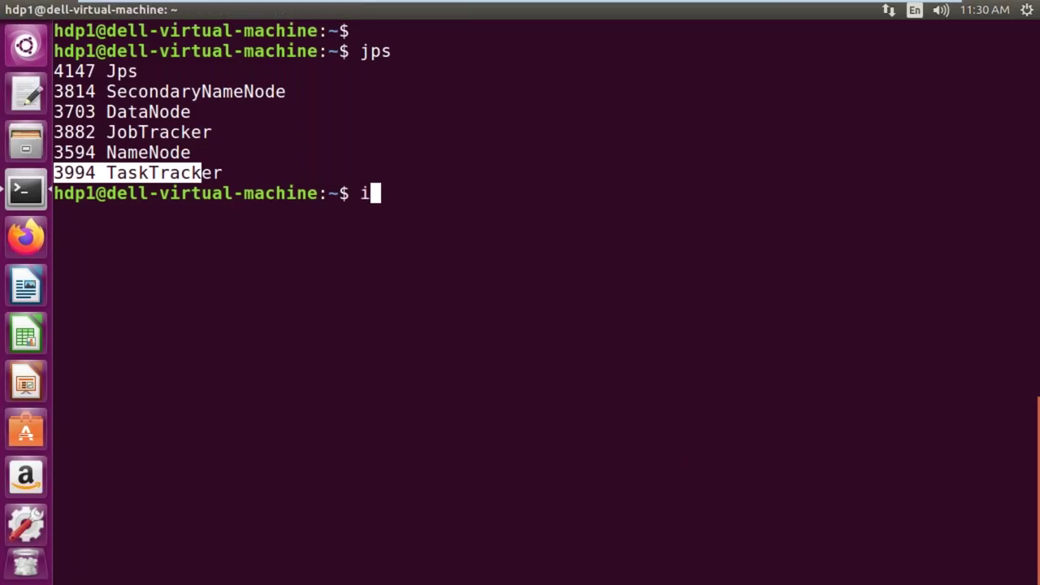
text(ig)
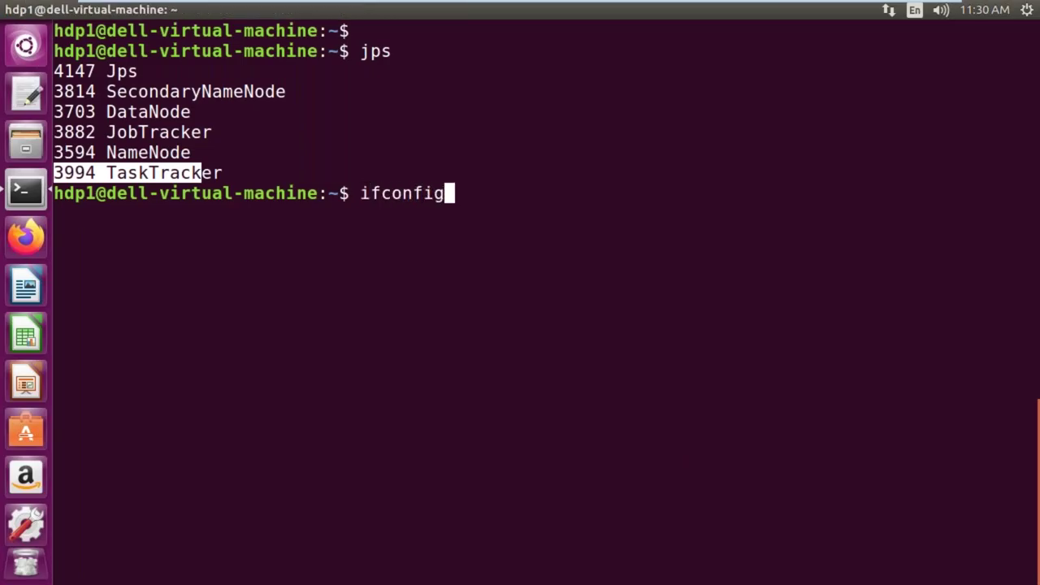
key(Return)
Step: Copy the inet address 192.168.0.7 and paste it into WinSCP's Host name
drag(265, 213, 381, 213)
right_click(375, 213)
click(394, 247)
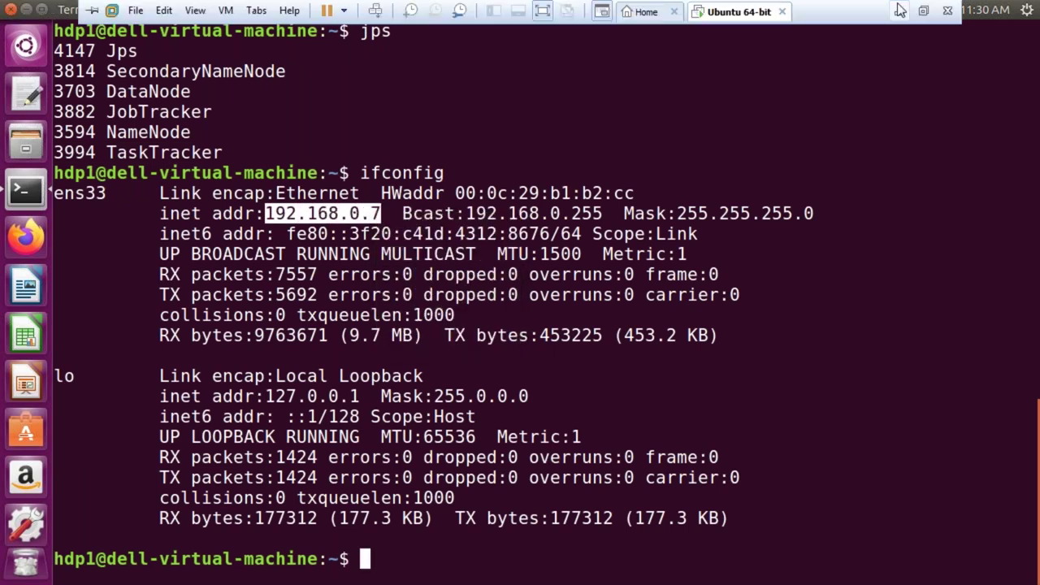
key(alt+Tab)
key(ctrl+v)
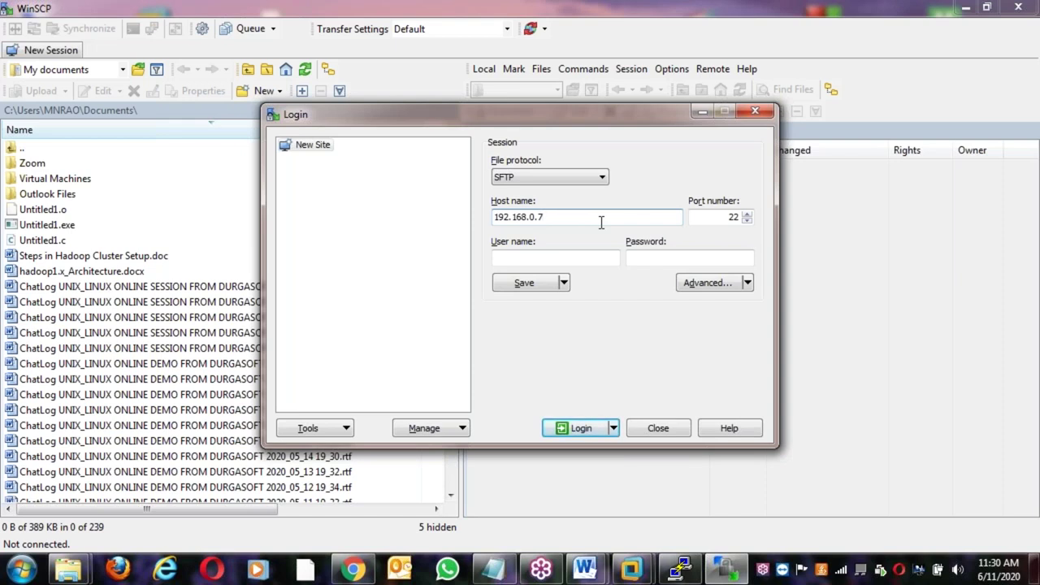
Step: Enter user name hdp1 and the account password in WinSCP and log in
click(571, 257)
key(Tab)
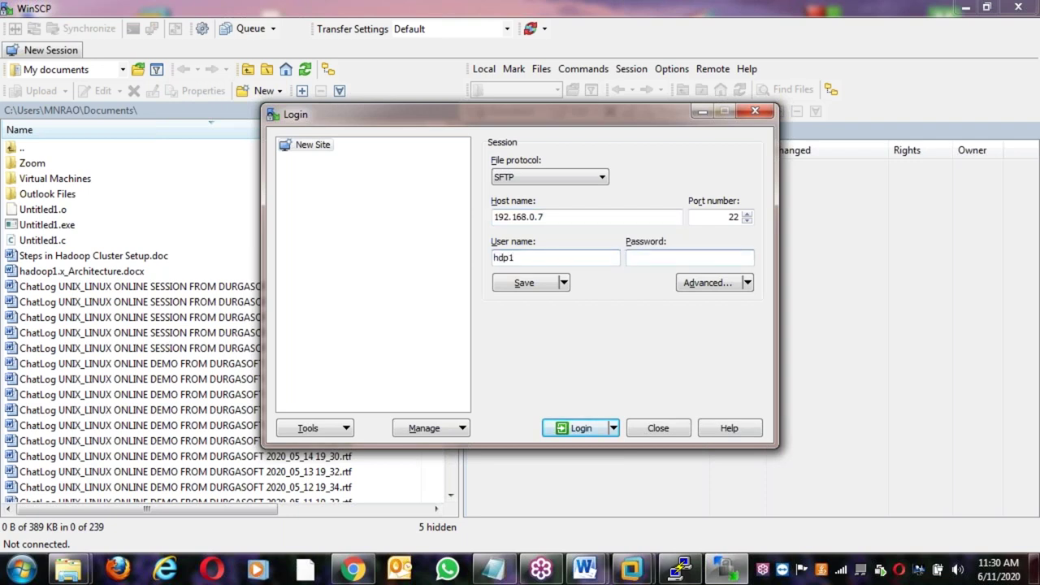
click(567, 428)
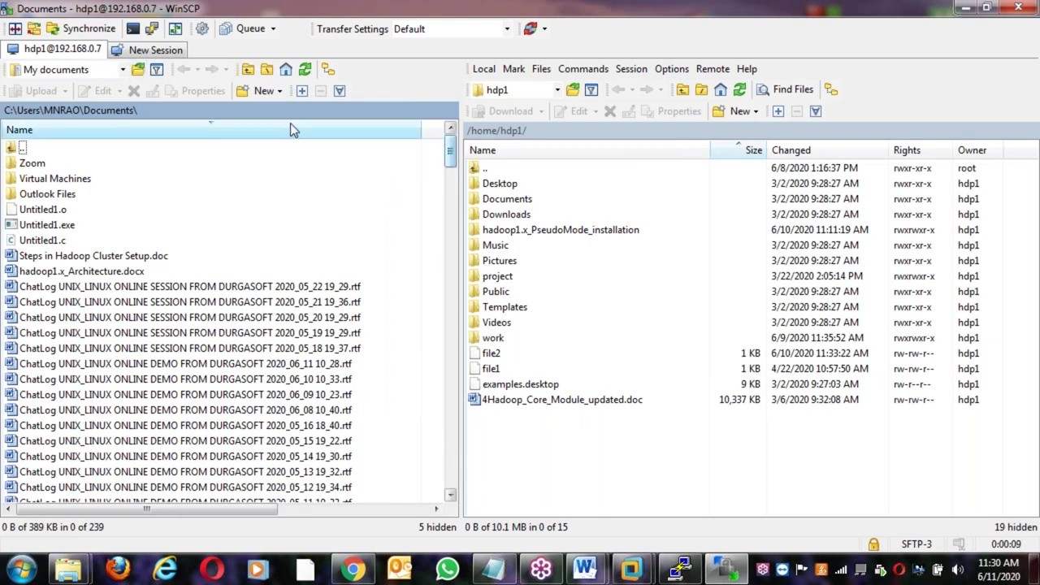
click(137, 69)
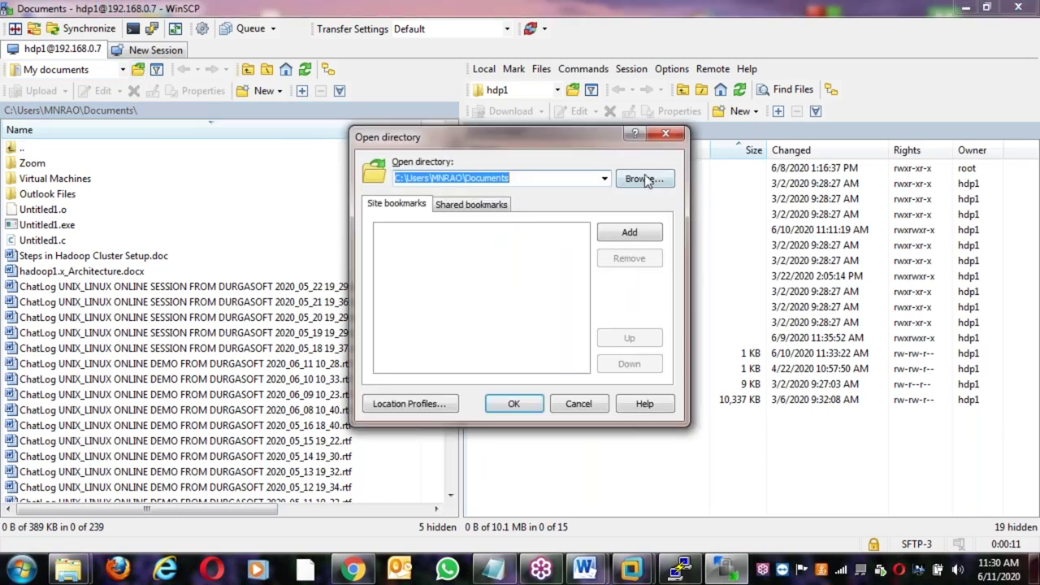
Step: Browse the Open directory folder tree, expanding Computer and Local Disk (C:)
click(644, 178)
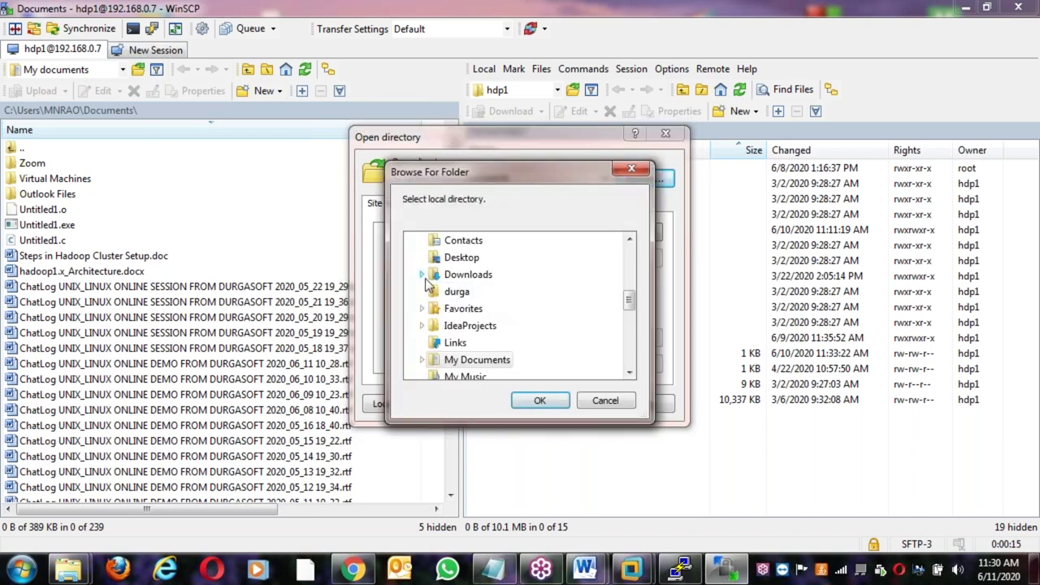
drag(628, 302, 629, 259)
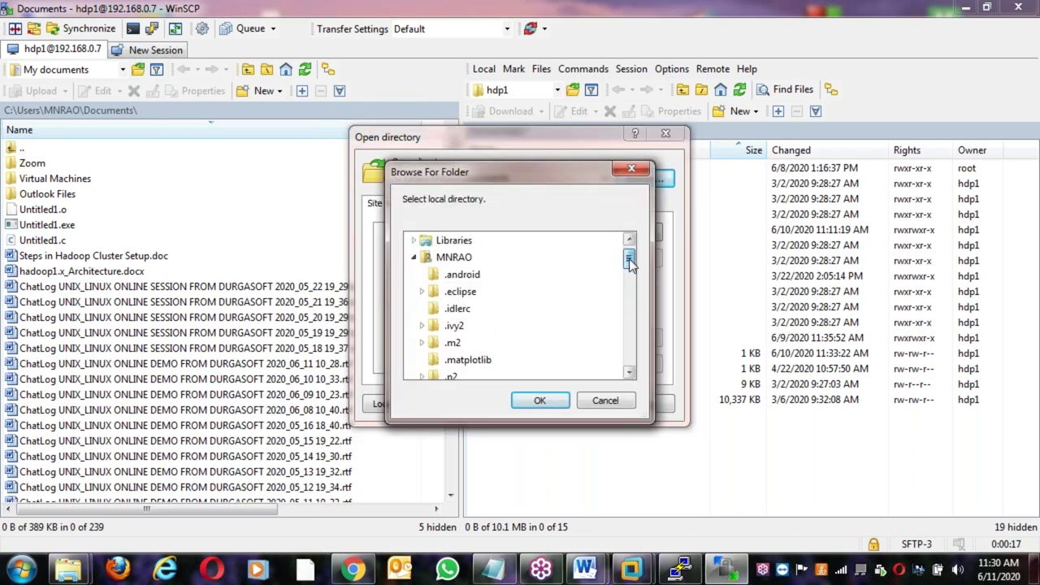
click(413, 257)
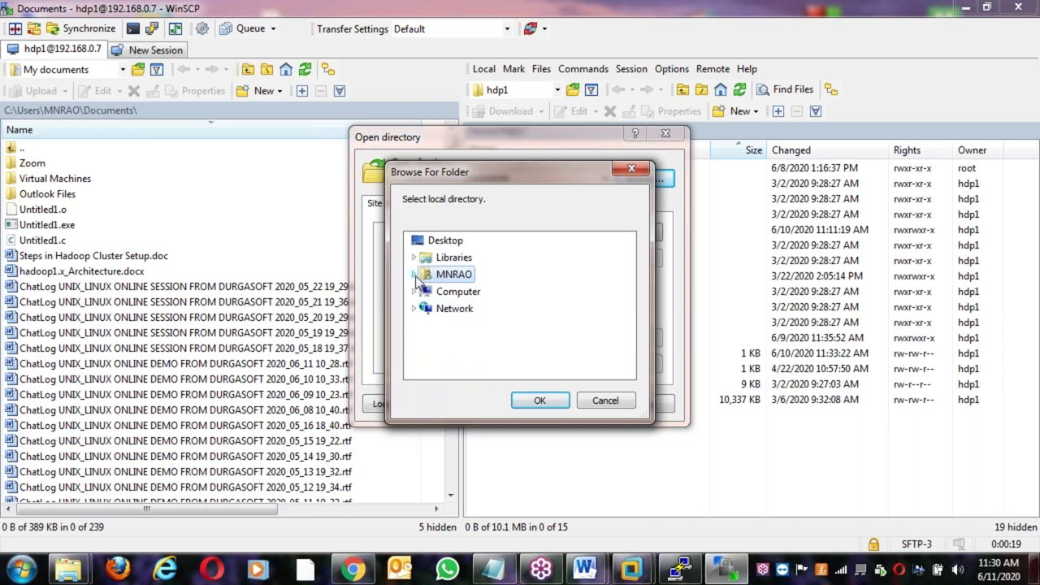
click(415, 275)
drag(631, 257, 633, 355)
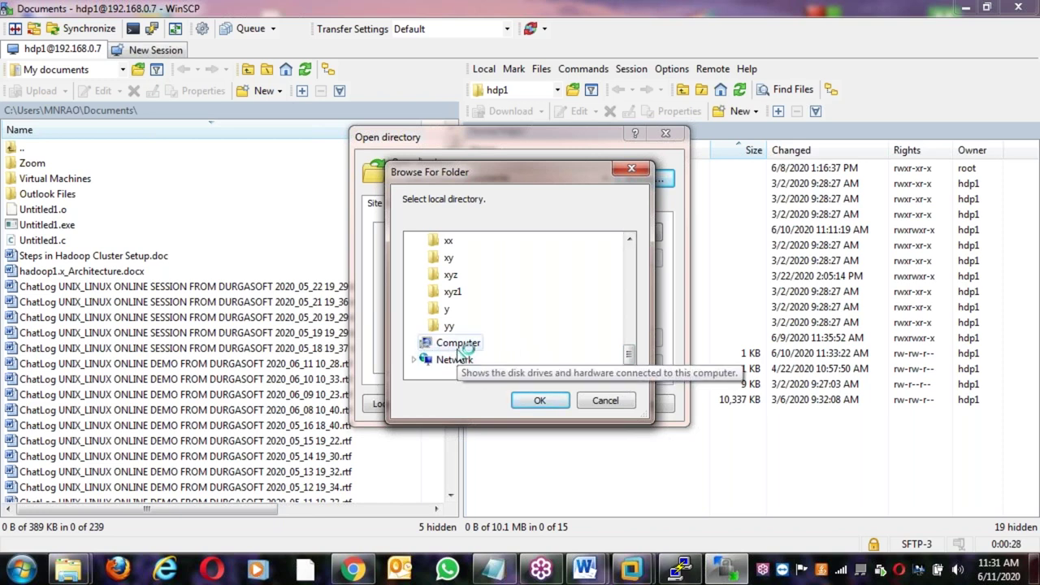
click(418, 342)
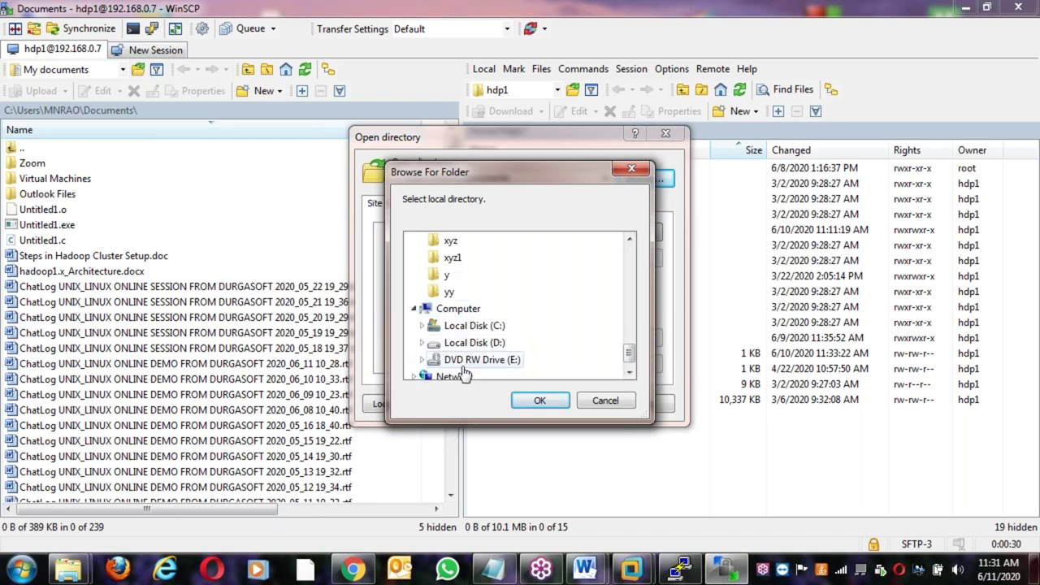
click(478, 328)
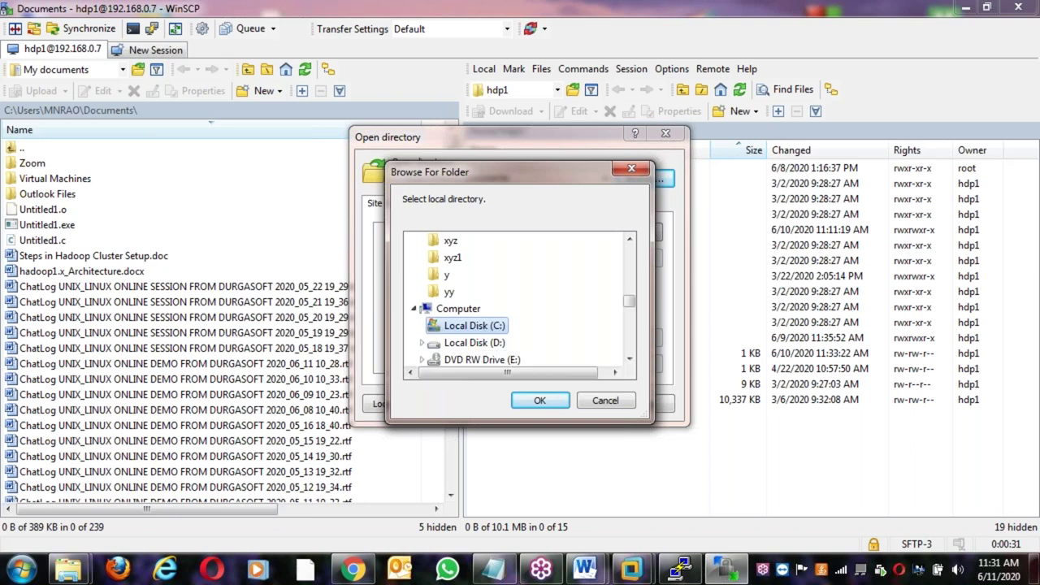
double_click(478, 326)
Step: Choose Local Disk (D:) and confirm D:\ as the local panel folder
click(421, 344)
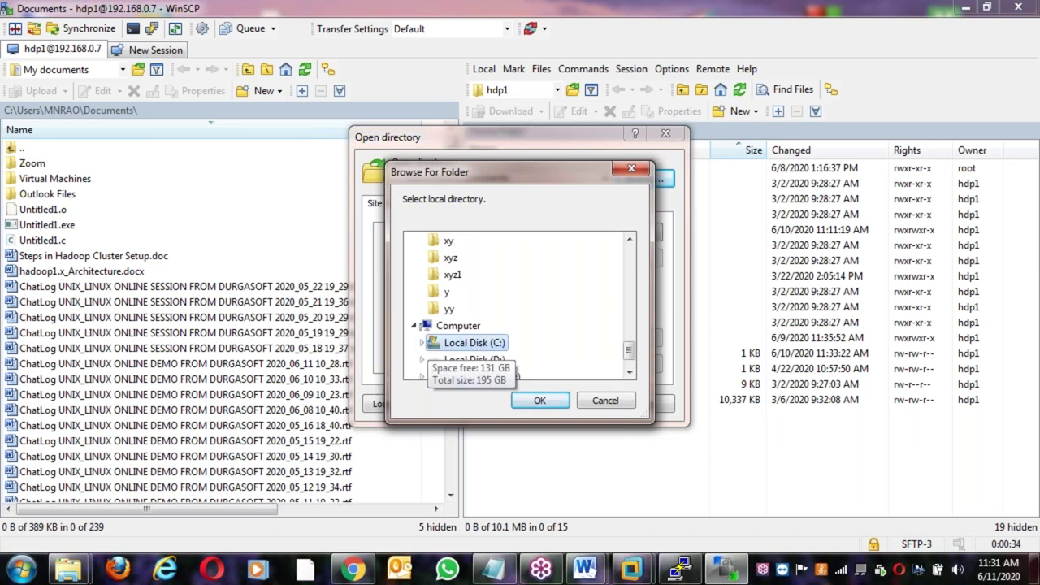
double_click(473, 359)
click(540, 402)
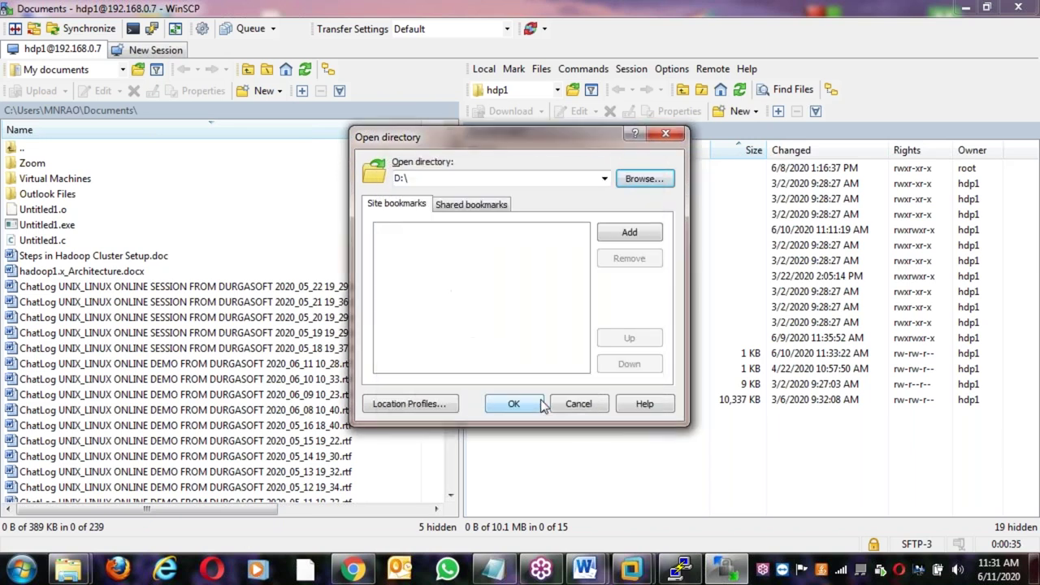
click(536, 403)
drag(450, 236, 462, 395)
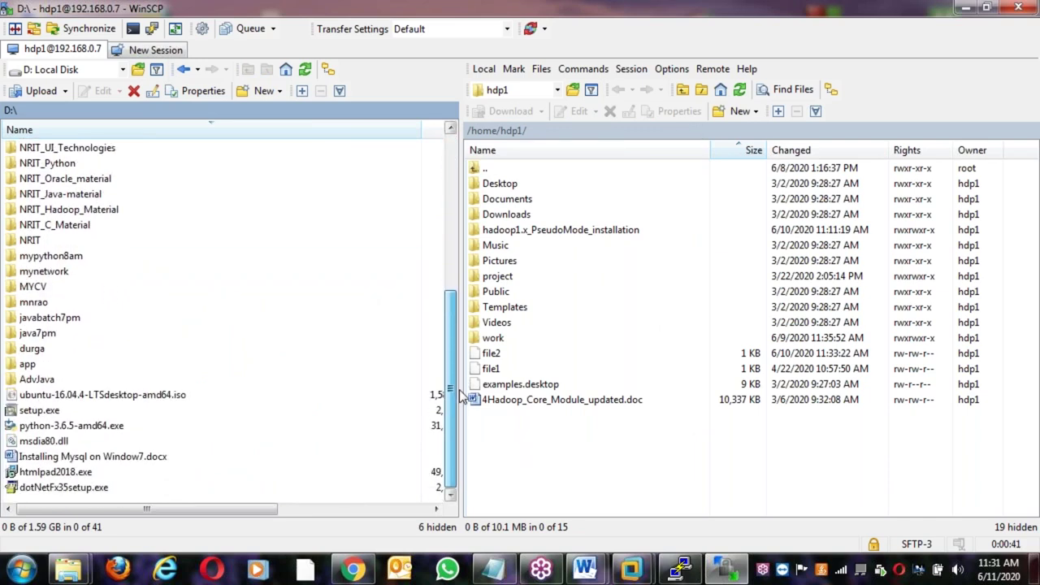
Step: Copy emp.txt from D:\mypython8am into the remote /home/hdp1 folder with WinSCP, then return to PuTTY
double_click(50, 255)
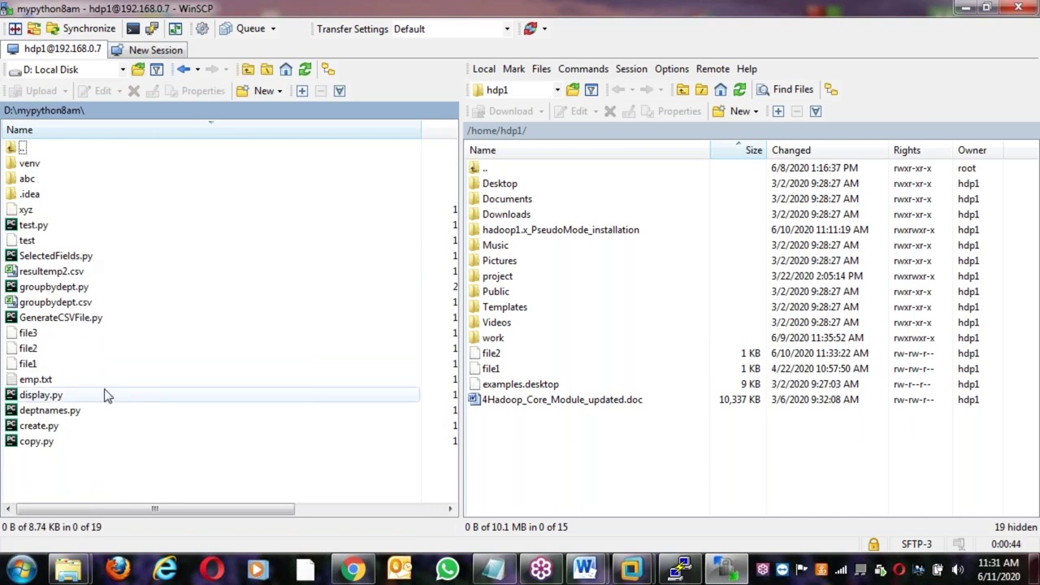
click(114, 379)
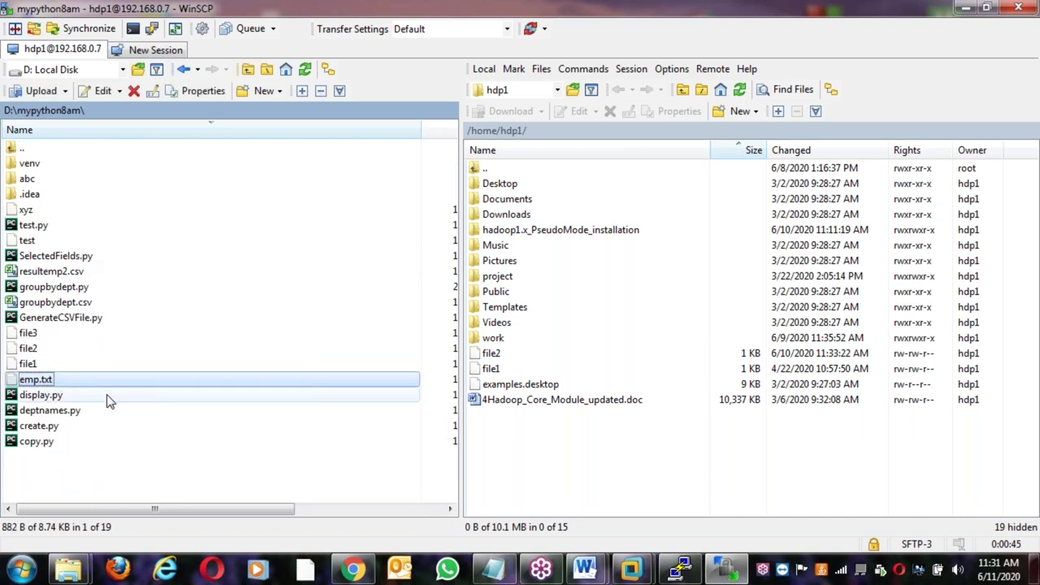
drag(68, 413, 554, 435)
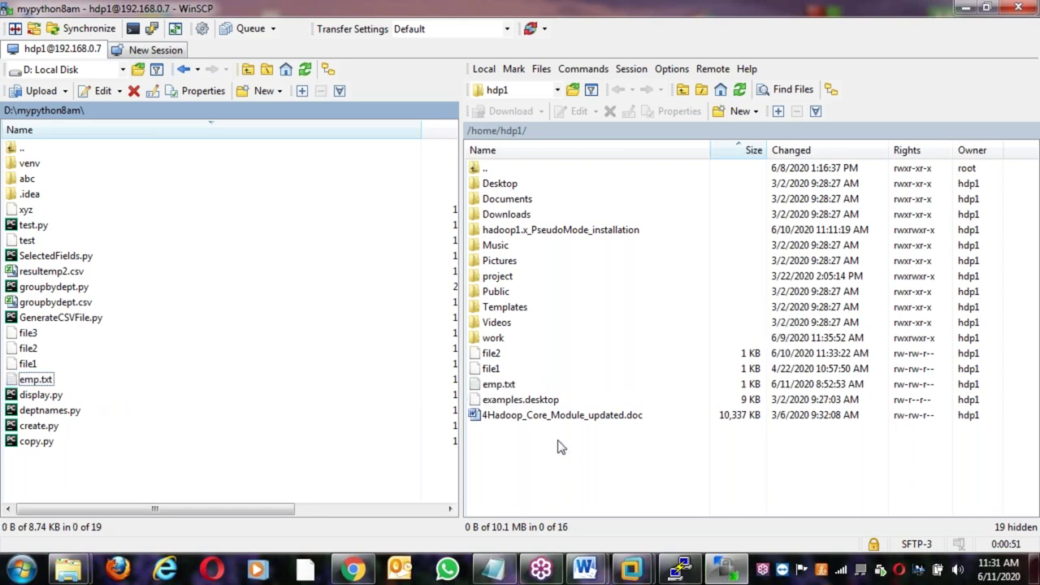
click(680, 569)
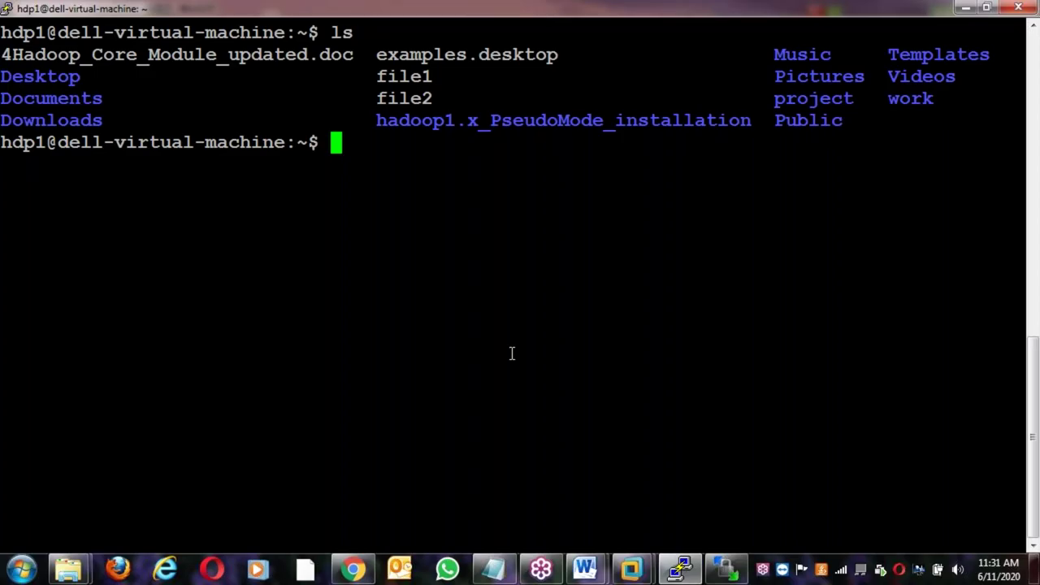
Step: List the home directory with ls to confirm emp.txt is now present
text(ls)
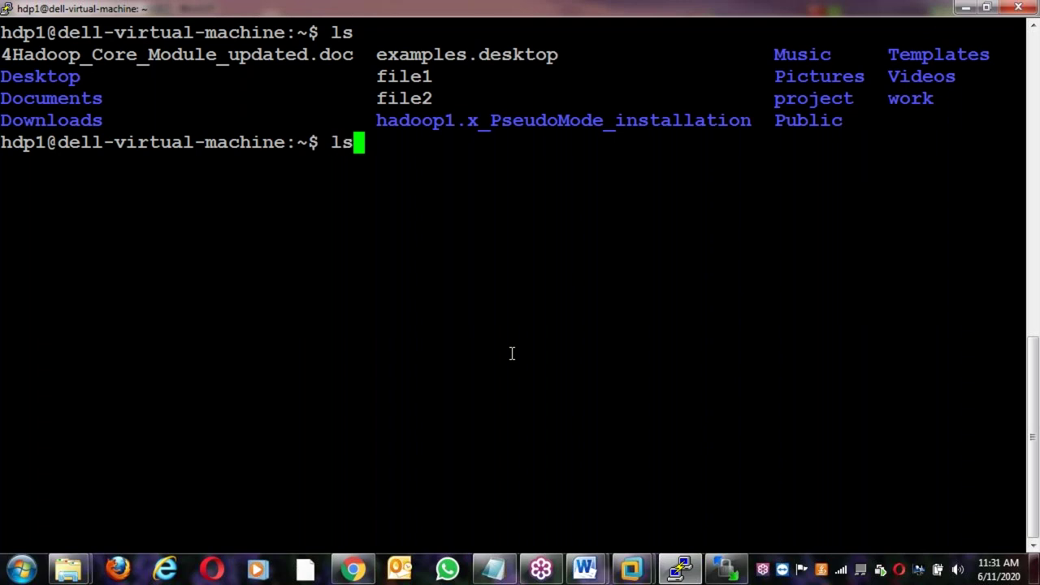
key(Return)
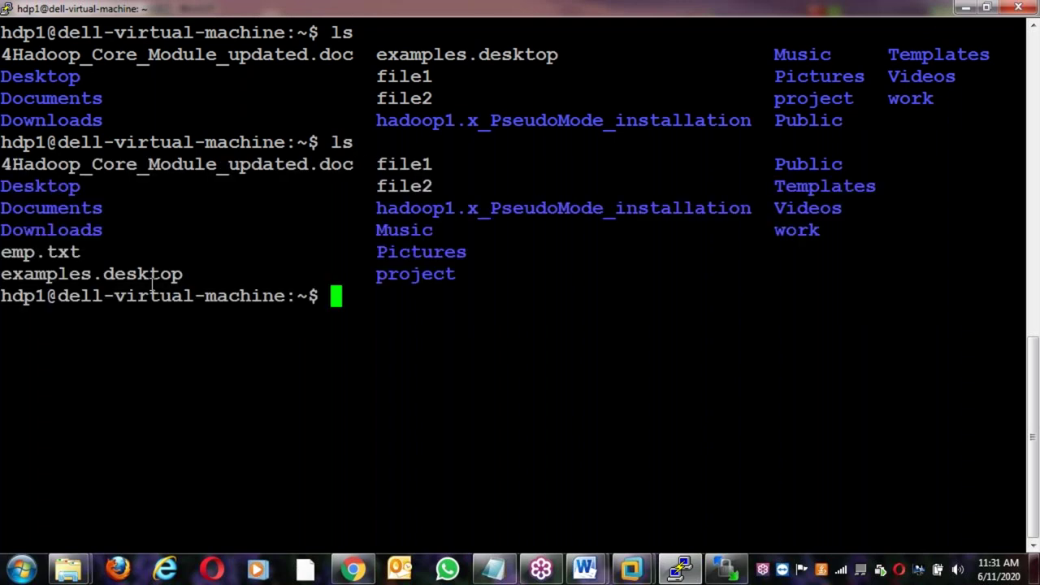
double_click(65, 254)
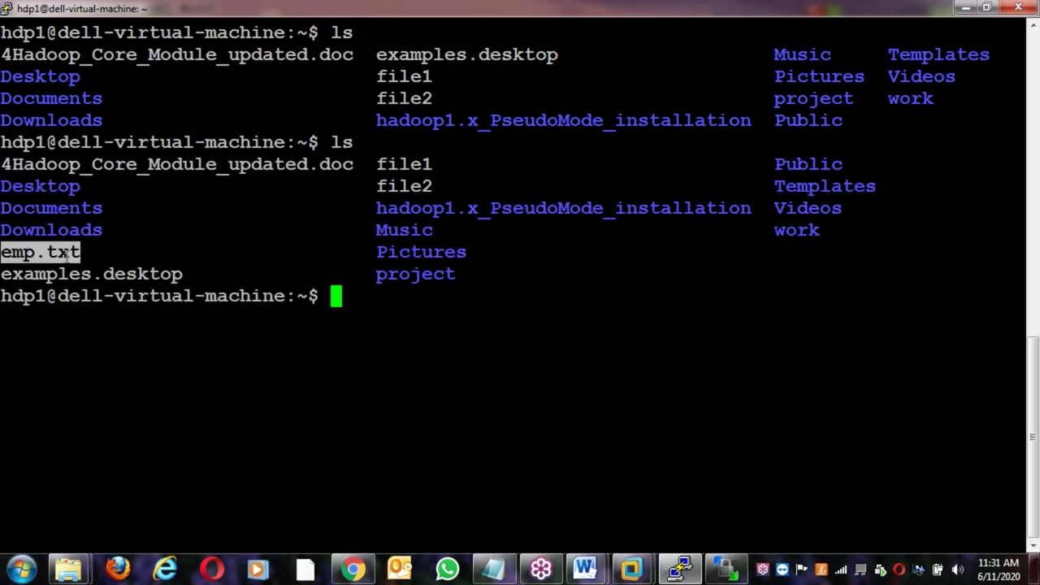
key(ctrl+l)
key(Return)
text(ls)
key(Return)
Step: Display the contents of emp.txt with cat emp.txt
text(cat e)
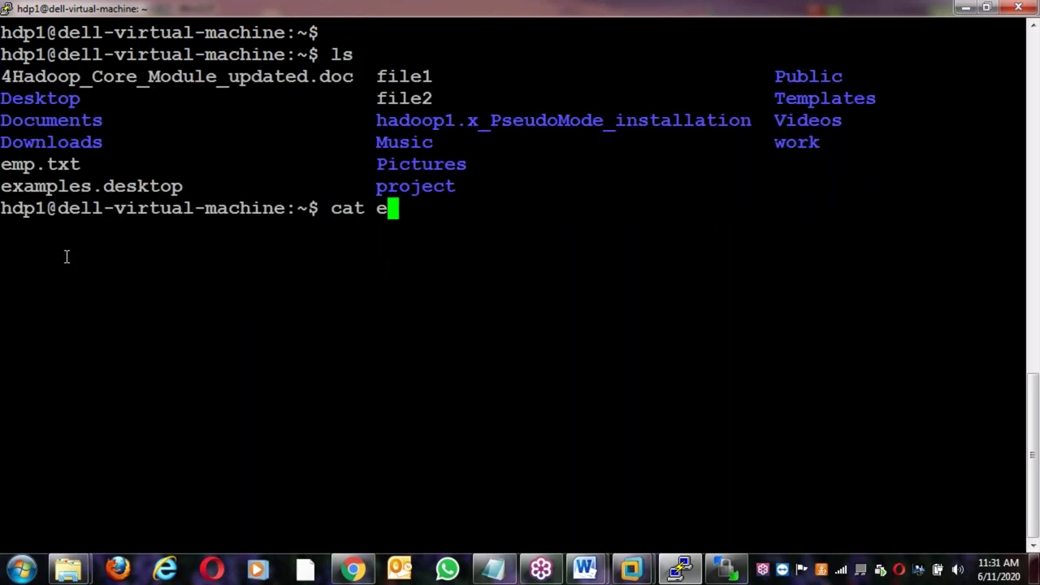
text(mp.txt)
key(Return)
scroll(122, 236, up, 10)
scroll(185, 206, down, 10)
Step: Clear the screen, relist the home directory, and begin the hadoop fs -put emp command
key(ctrl+l)
key(Return)
text(ls)
key(Return)
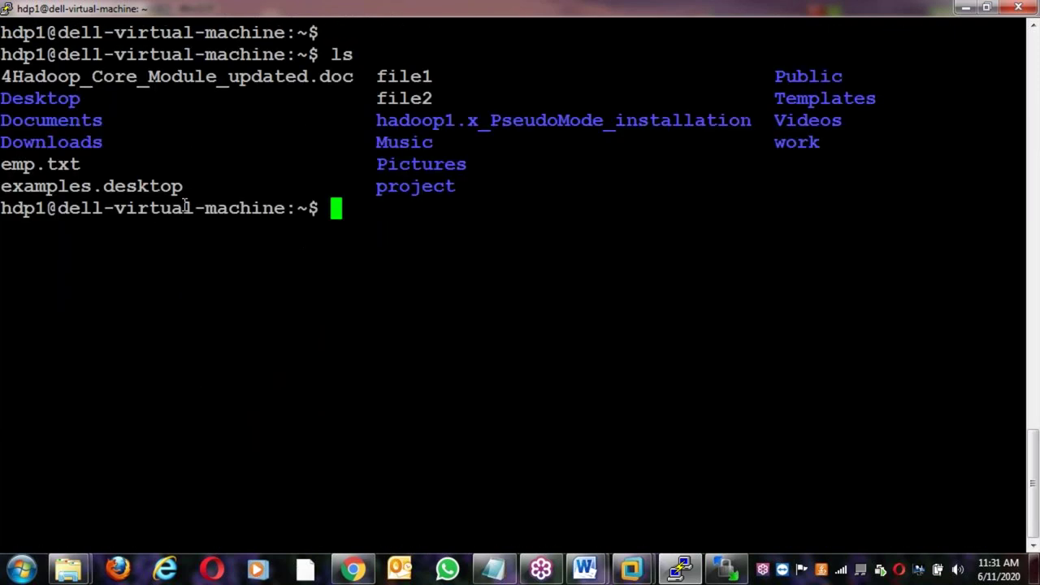
double_click(68, 167)
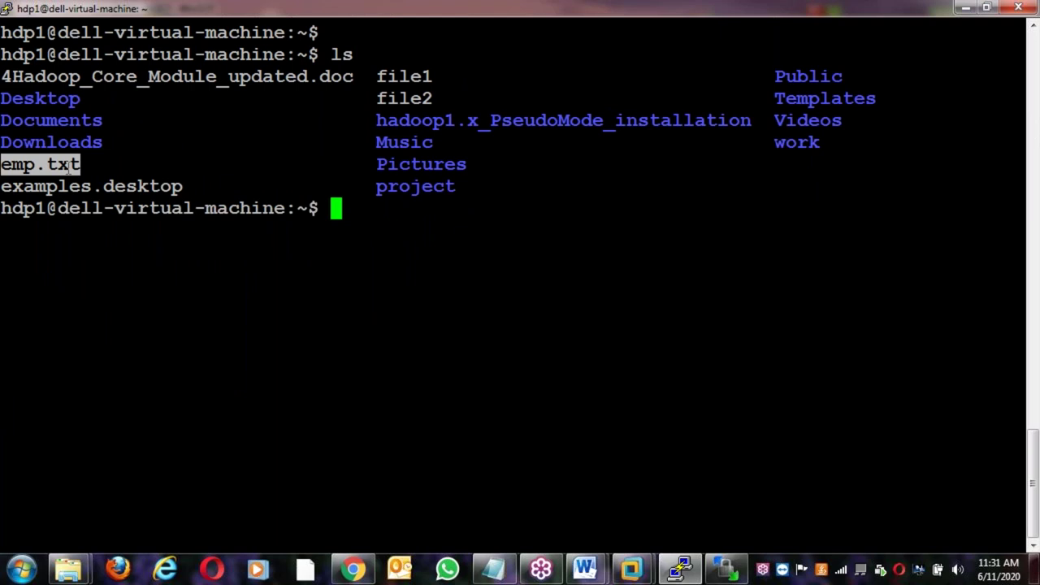
text(hadoop )
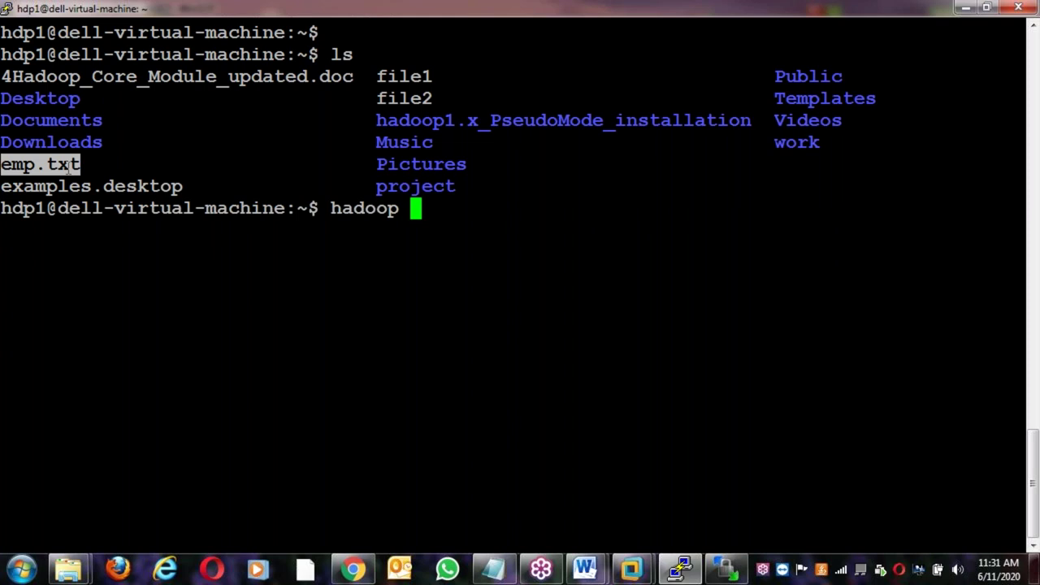
text(fs -)
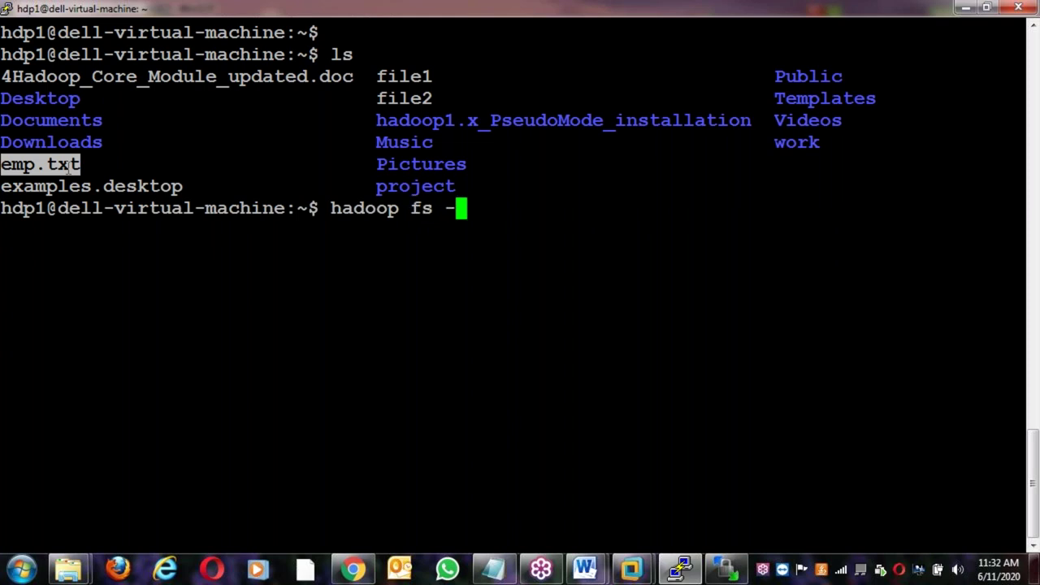
text(put )
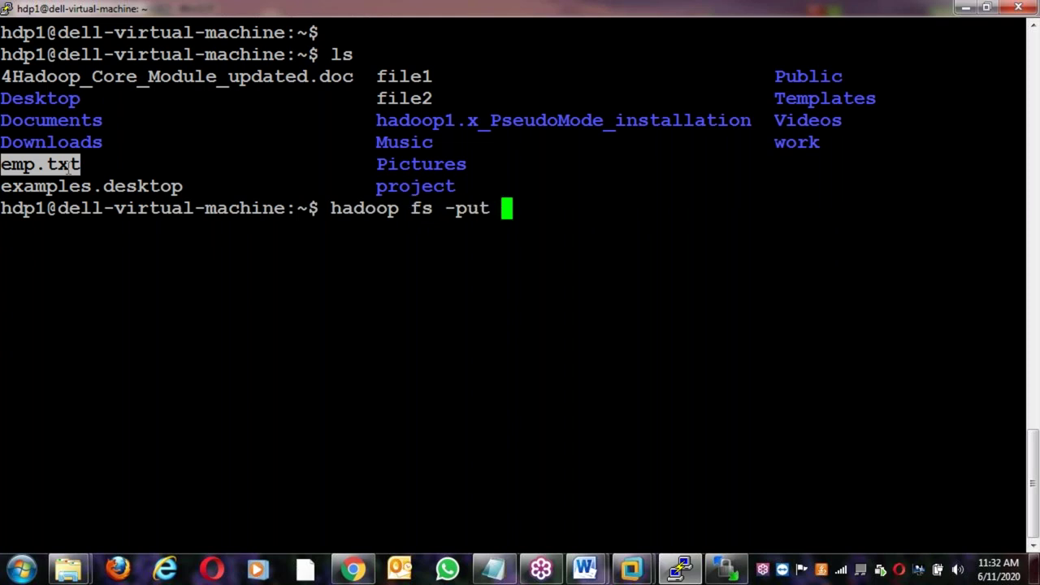
text(emp)
Step: Upload emp.txt into HDFS with hadoop fs -put emp.txt /sample, then type hadoop fs -ls /sample
key(Tab)
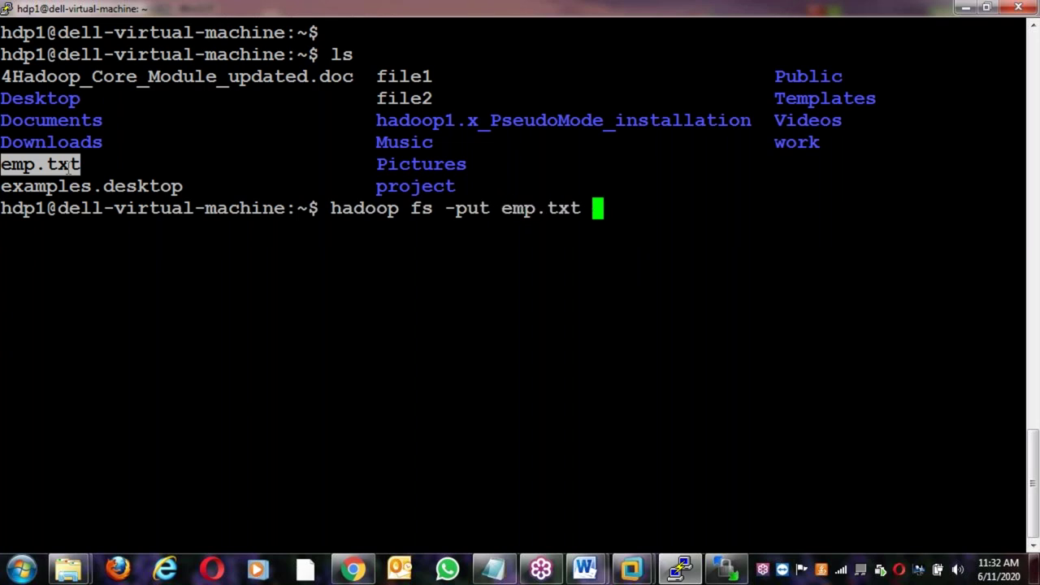
text(/home)
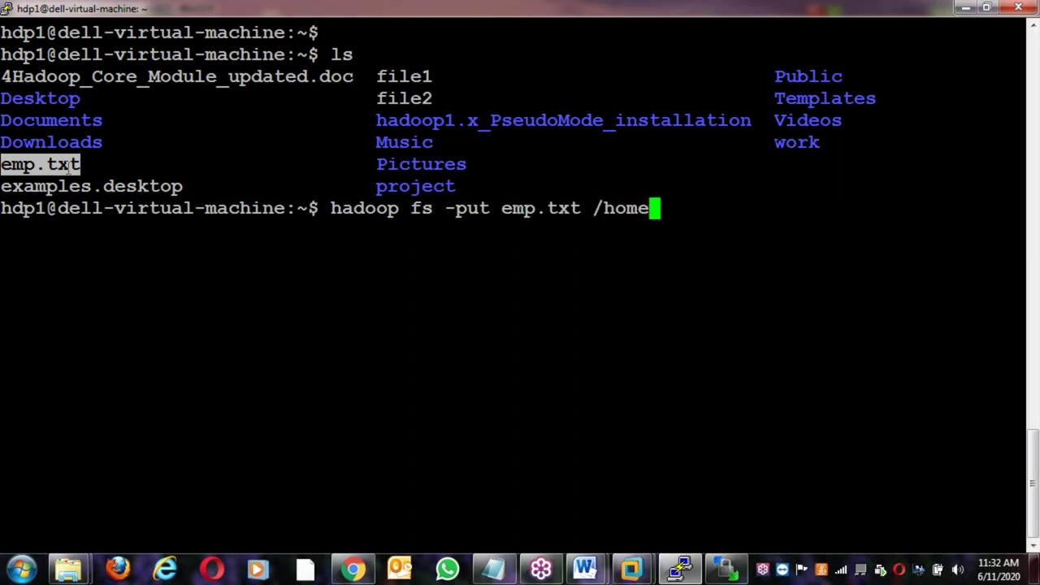
key(BackSpace)
key(BackSpace)
key(BackSpace)
key(BackSpace)
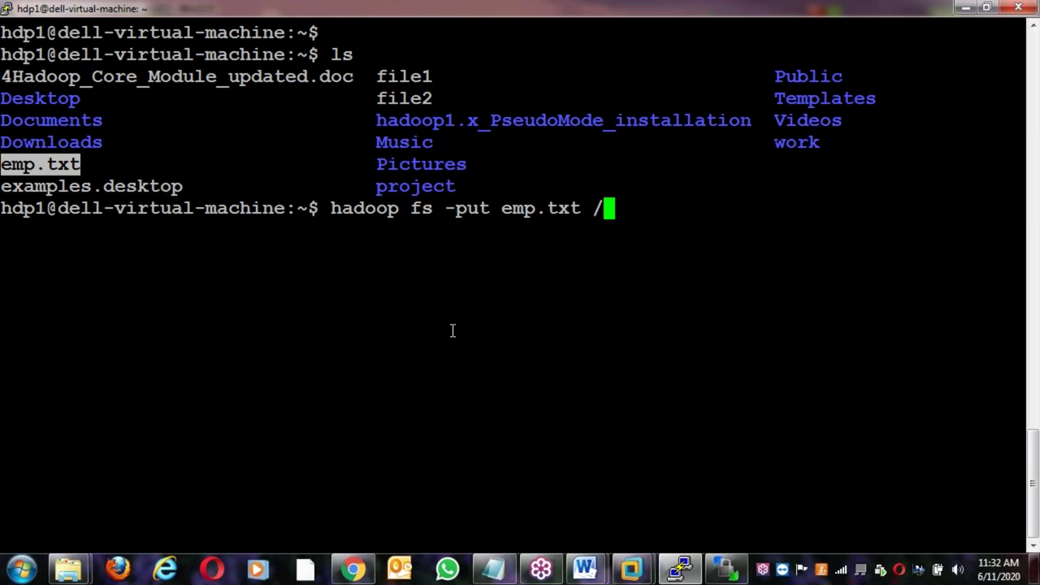
text(mnrao)
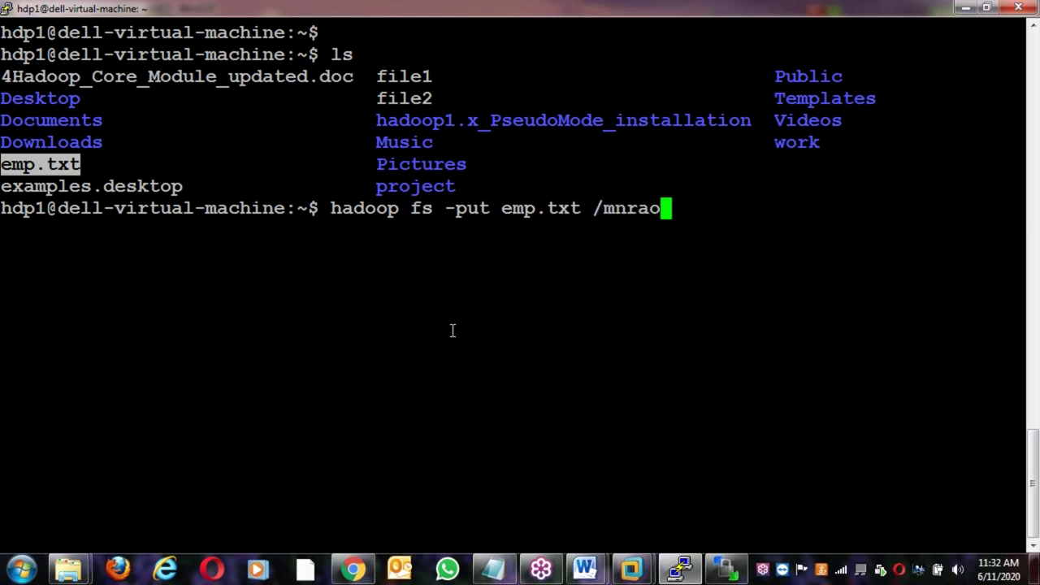
key(BackSpace)
key(BackSpace)
key(BackSpace)
key(BackSpace)
key(BackSpace)
text(sampl)
key(BackSpace)
text(ple)
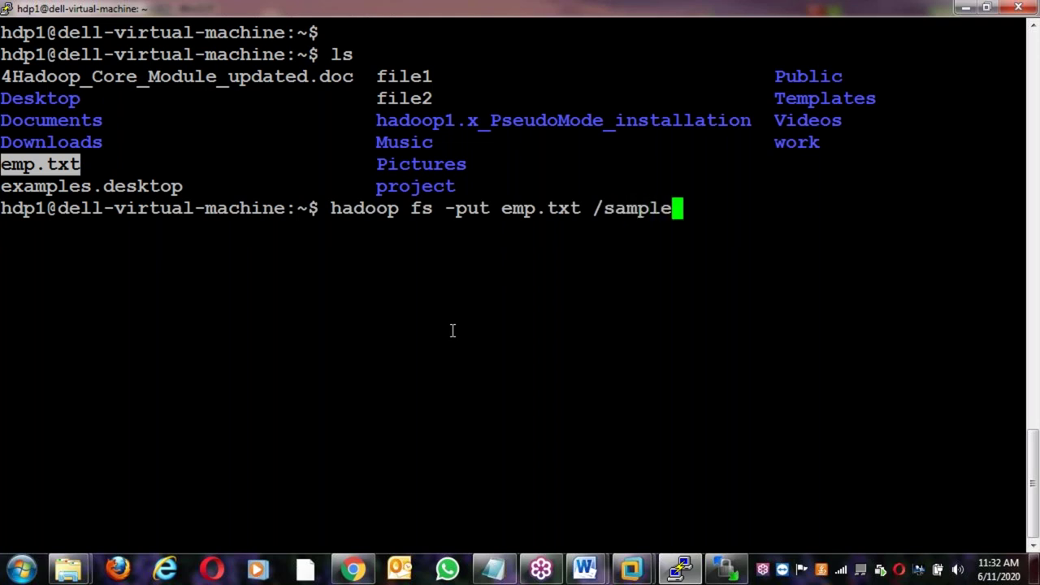
key(Return)
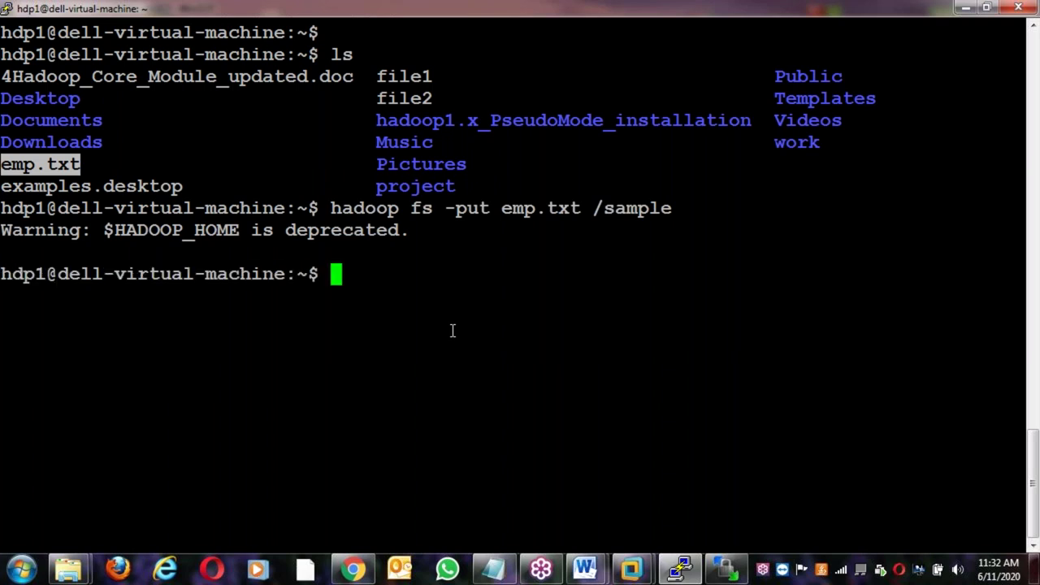
text(hado)
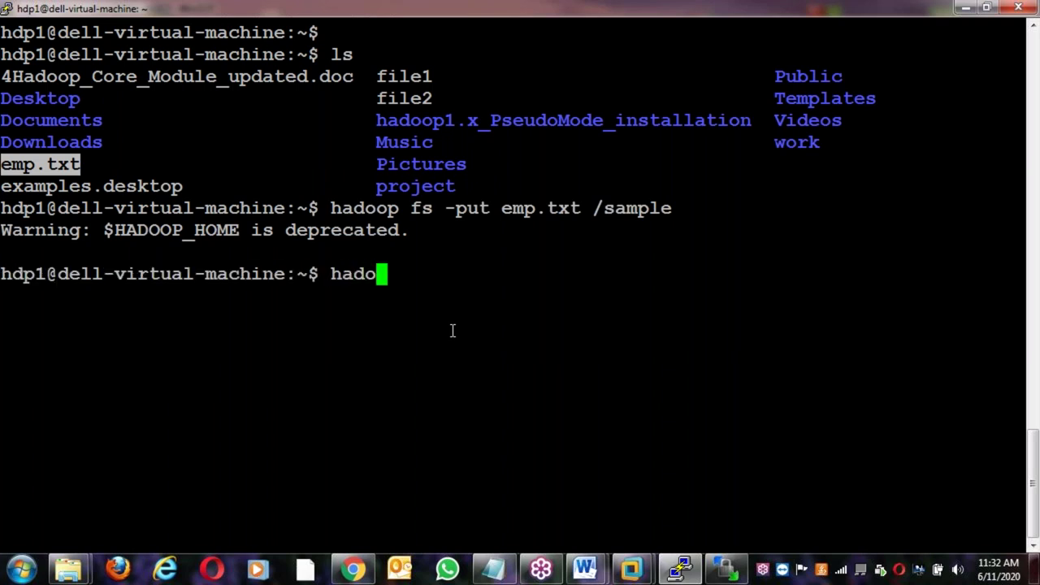
text(op fs )
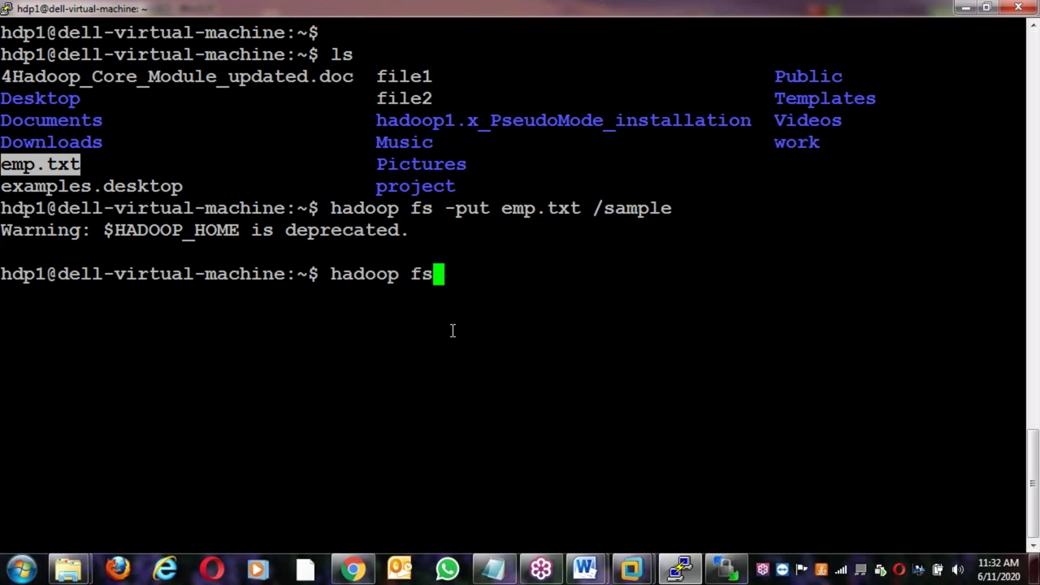
text(-ls )
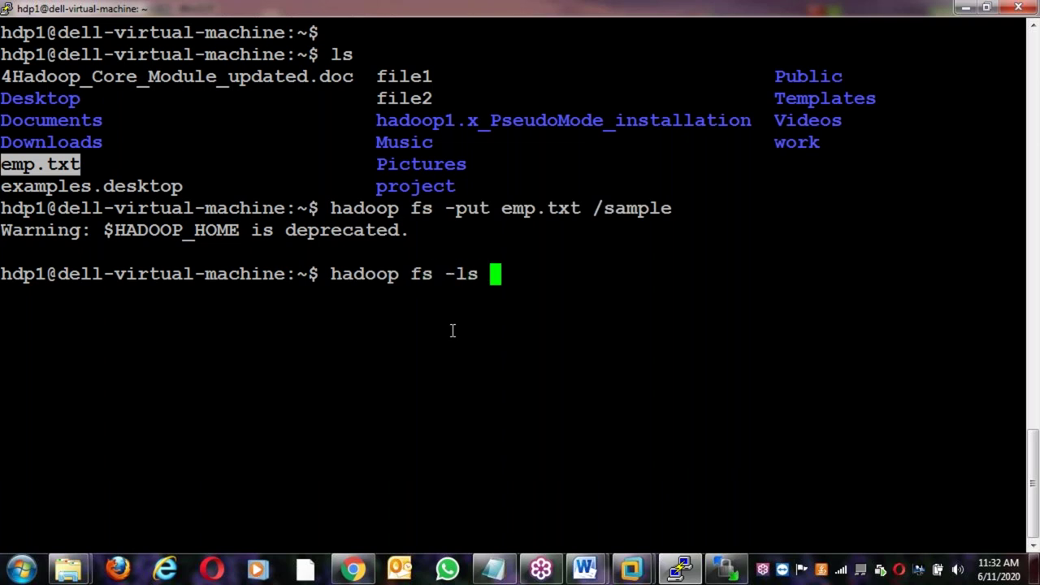
text(/sample)
Step: List HDFS /sample and confirm /sample/emp.txt (882 bytes) appears alongside file1 and file2
key(Return)
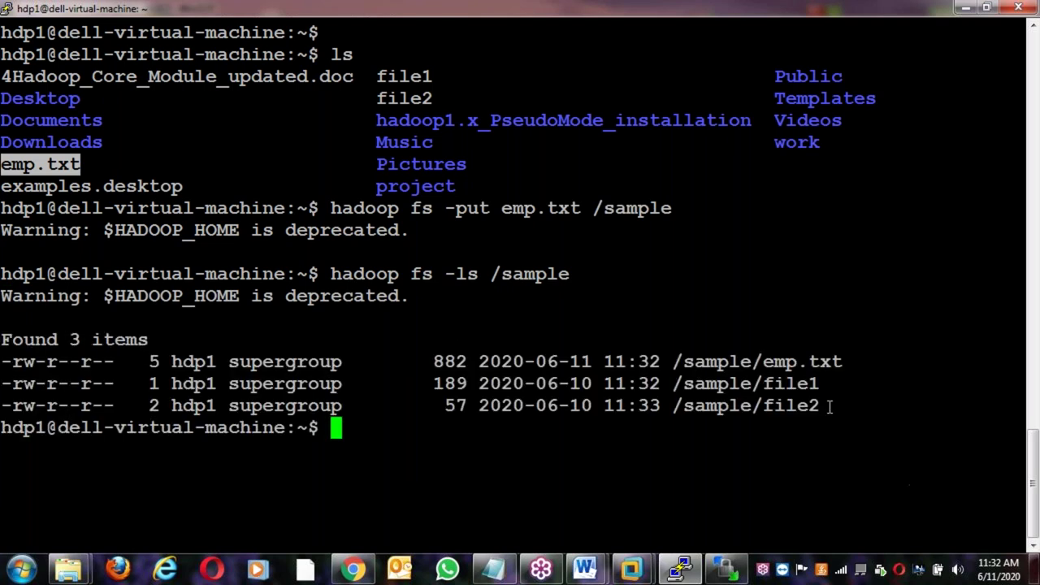
drag(754, 361, 838, 361)
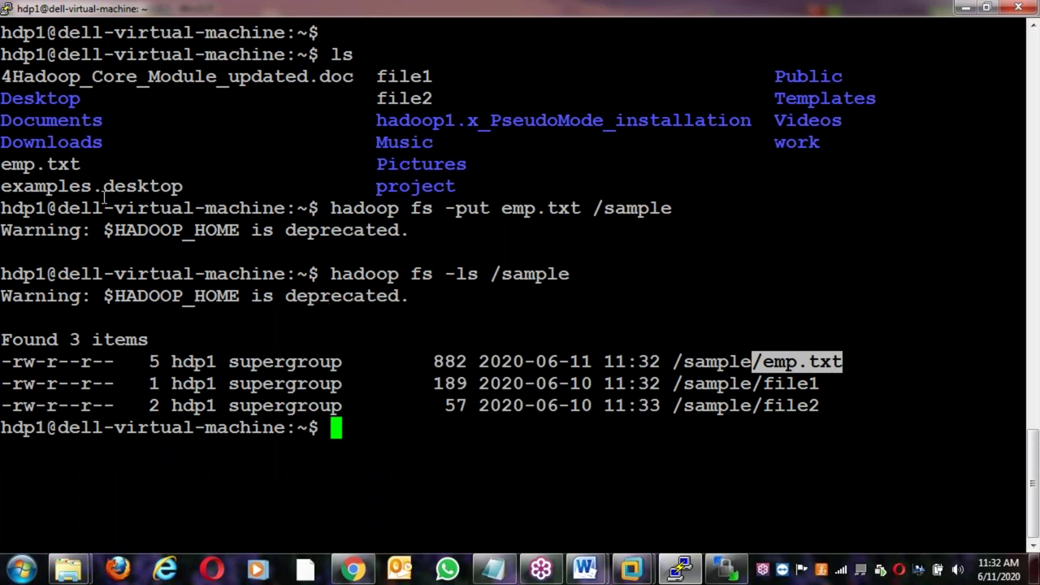
click(966, 8)
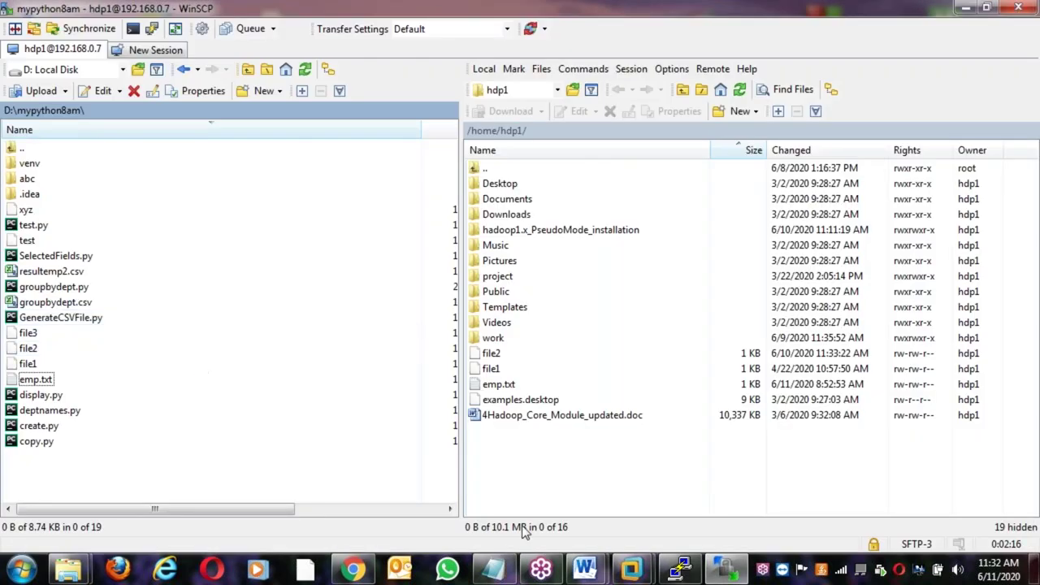
click(584, 568)
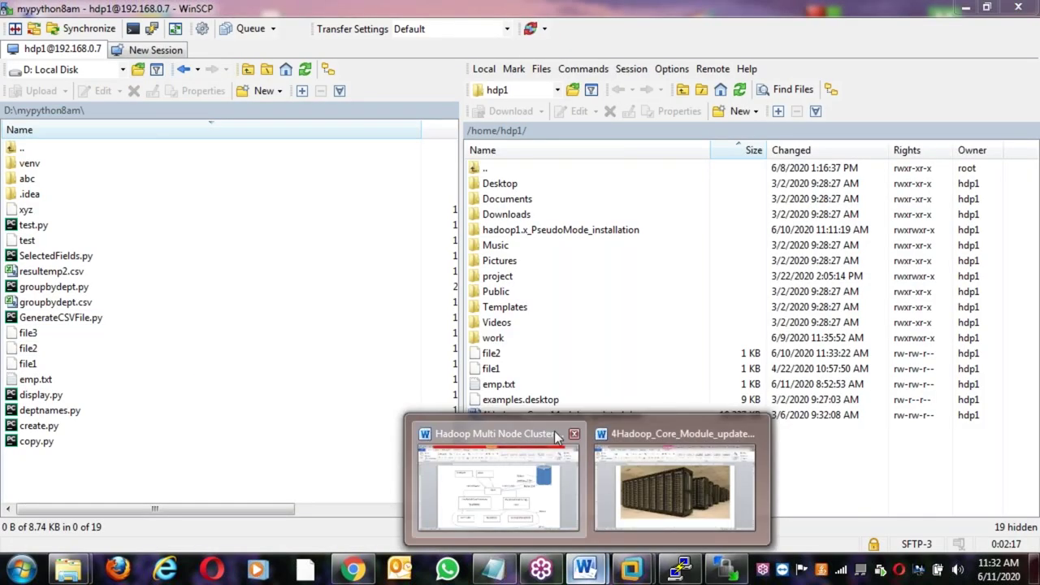
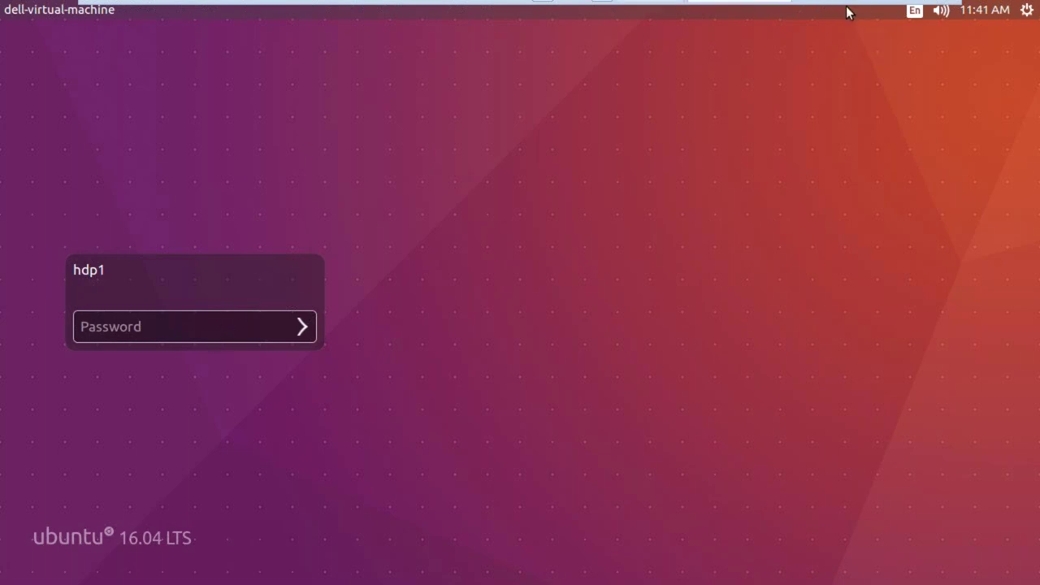
Step: Bring down the VMware full-screen toolbar over the Ubuntu 16.04 login screen
mouse_move(846, 5)
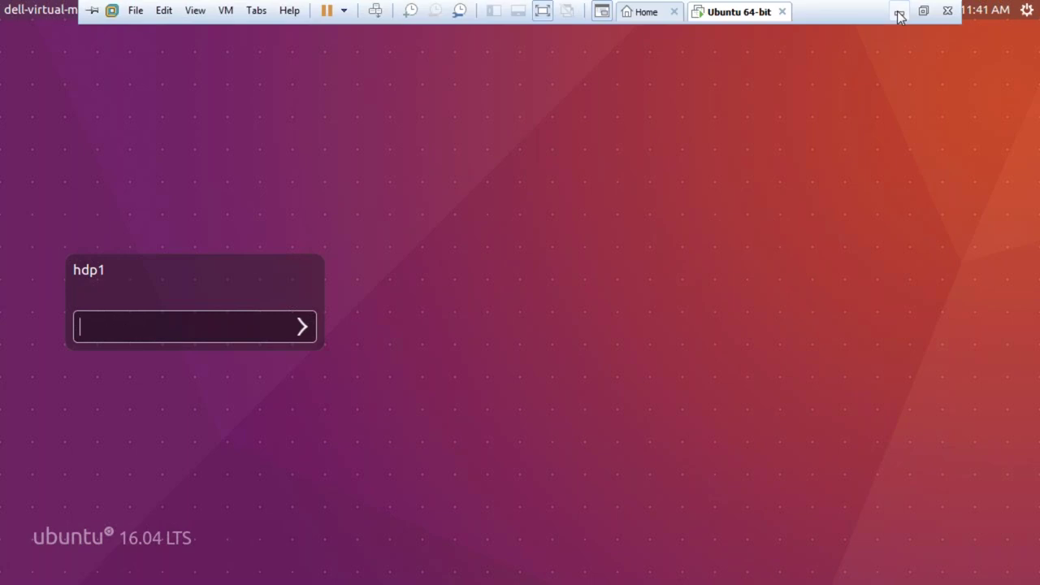
Step: Minimise the full-screen Ubuntu 64-bit VM to reveal the WinSCP file listing
click(898, 13)
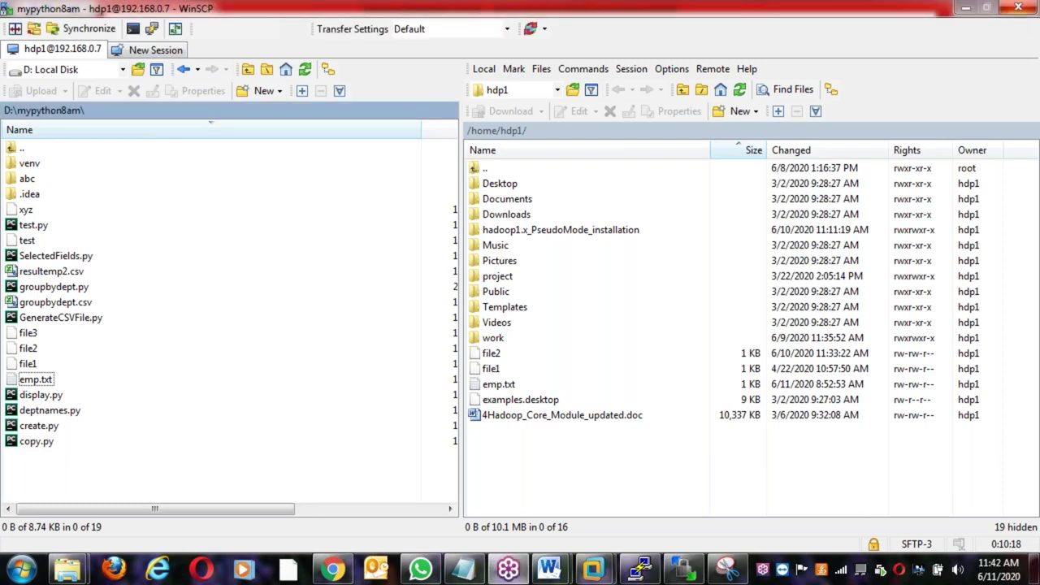
Step: Minimise WinSCP and dismiss the WhatsApp Problem Detected notice
click(963, 11)
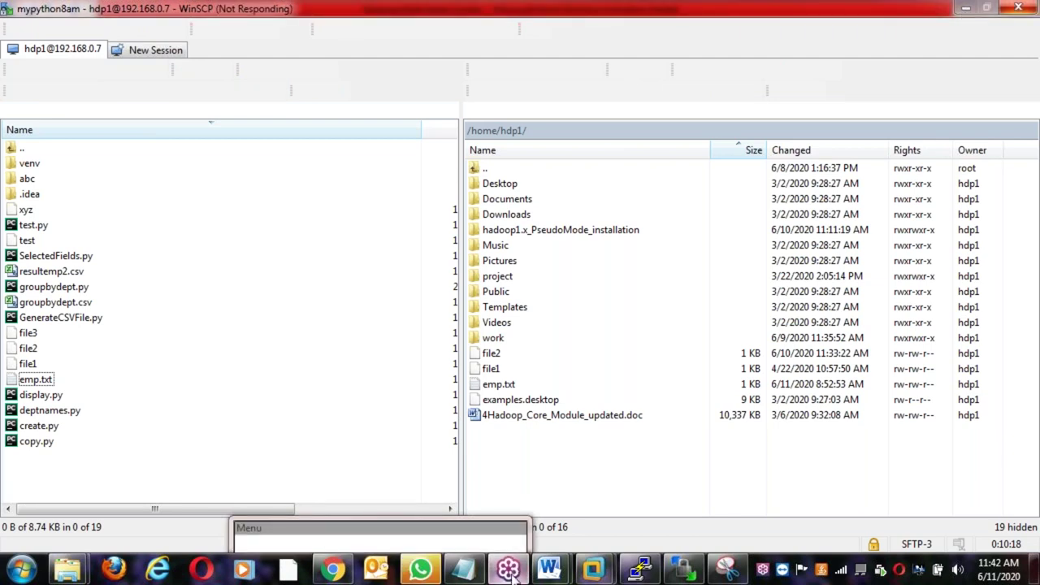
click(421, 570)
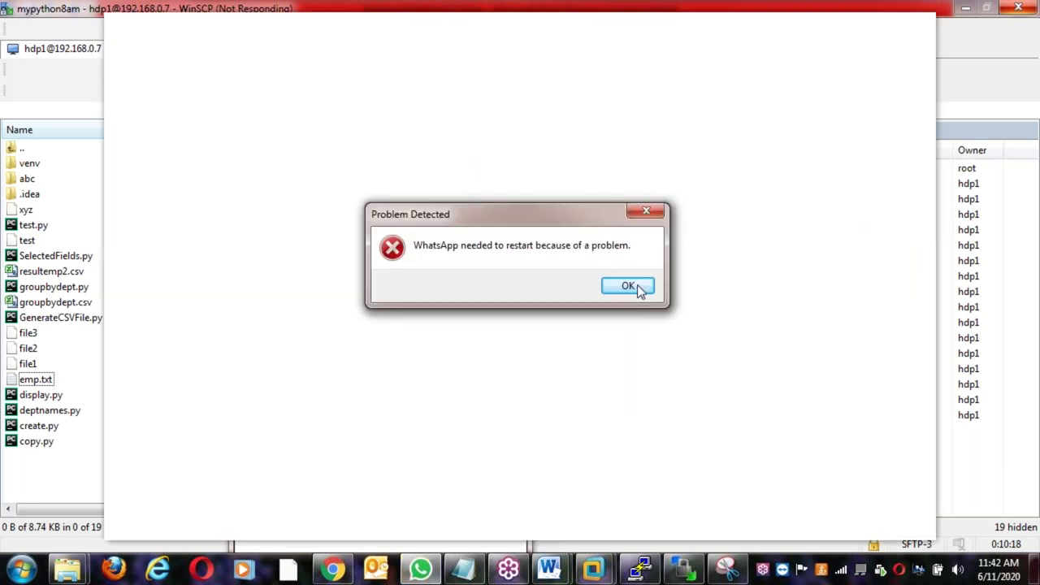
click(637, 286)
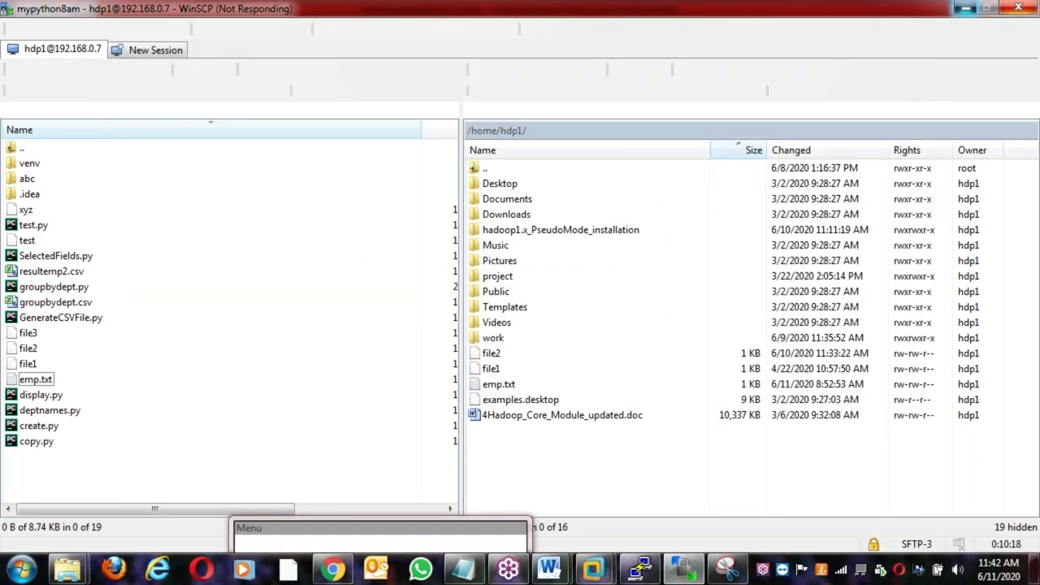
Step: Minimise WinSCP and the Word cluster diagram, bringing the PuTTY home-folder listing forward
click(963, 8)
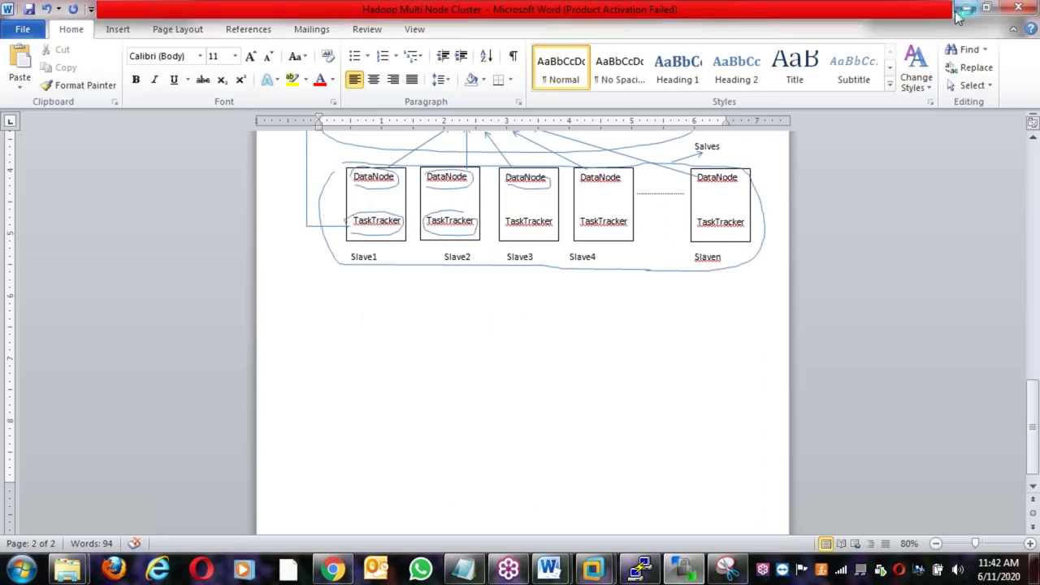
click(959, 15)
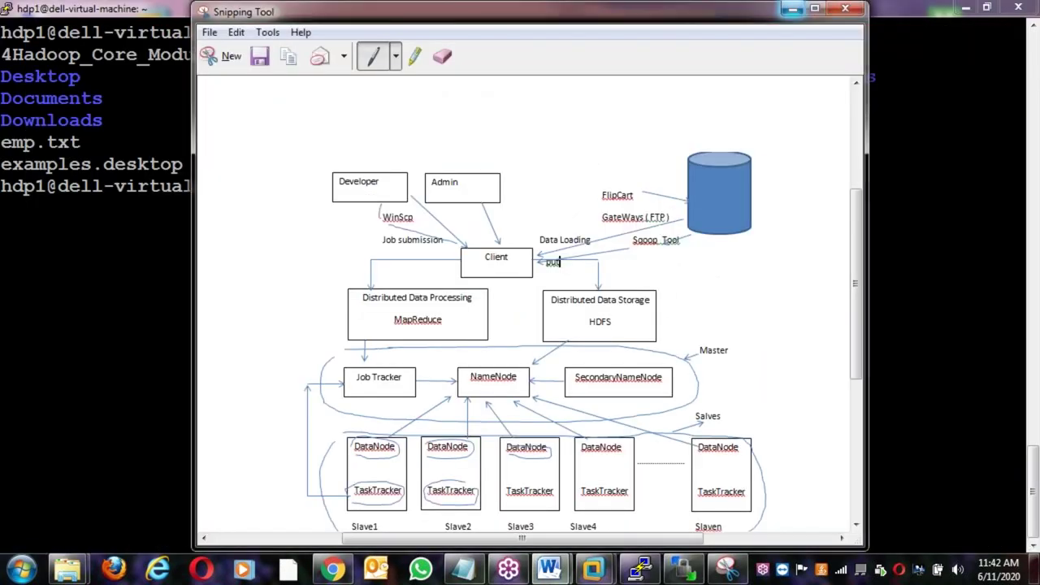
click(979, 42)
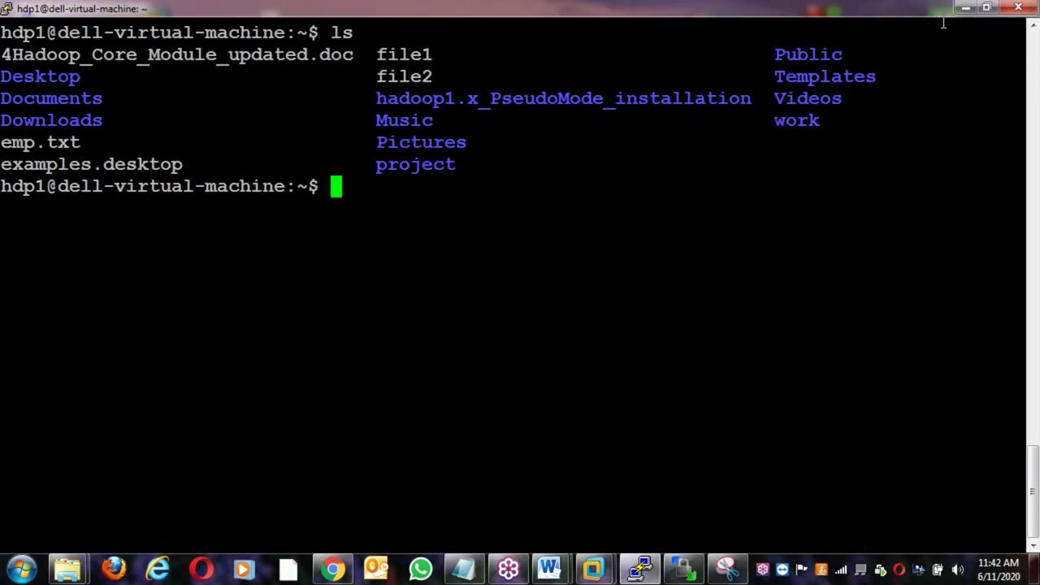
Step: Minimise the PuTTY terminal to the Windows desktop
click(961, 10)
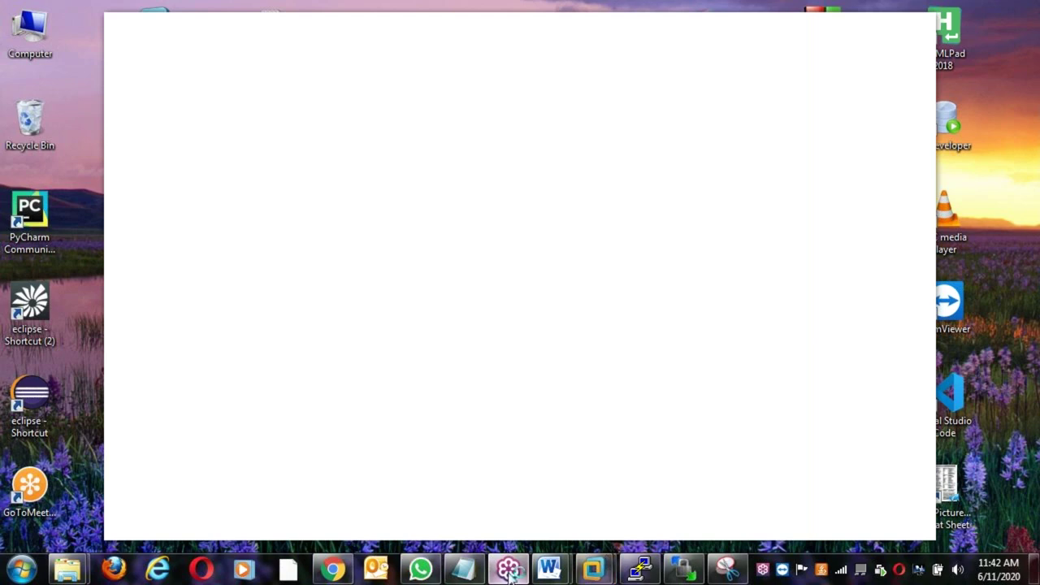
Step: Bring up the GoToTraining window from its taskbar preview
mouse_move(508, 571)
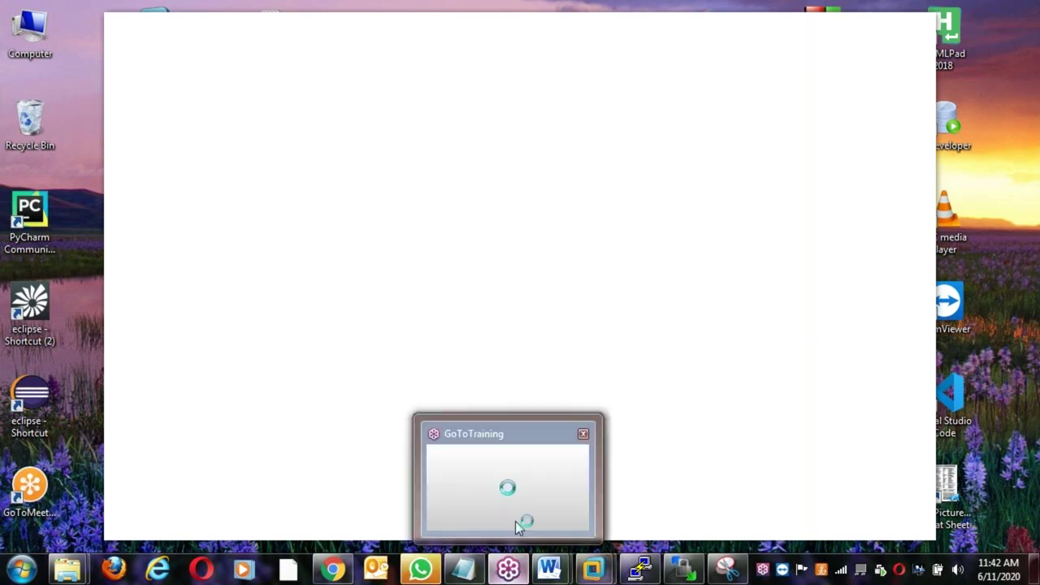
click(514, 446)
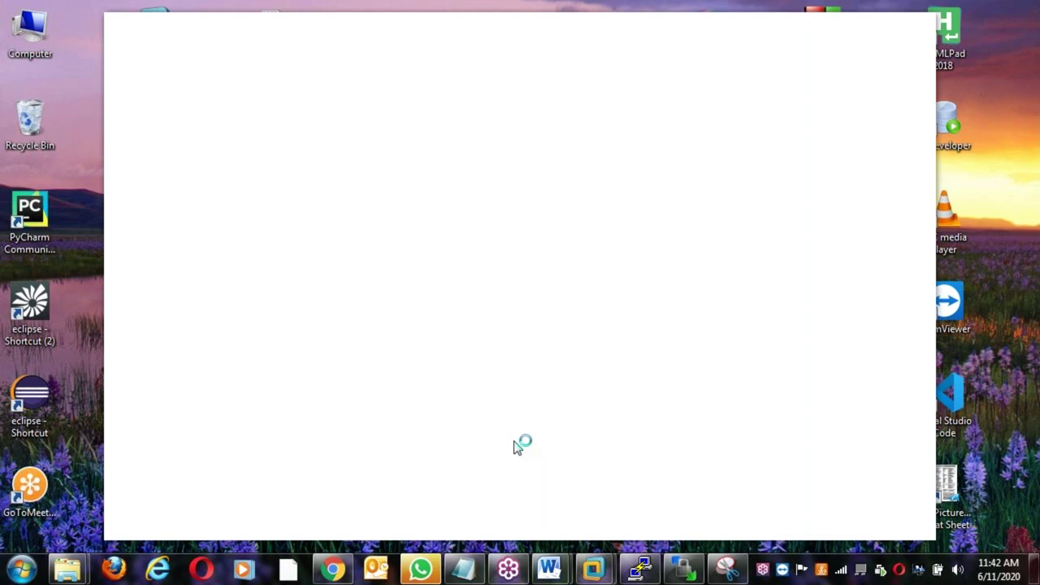
mouse_move(508, 569)
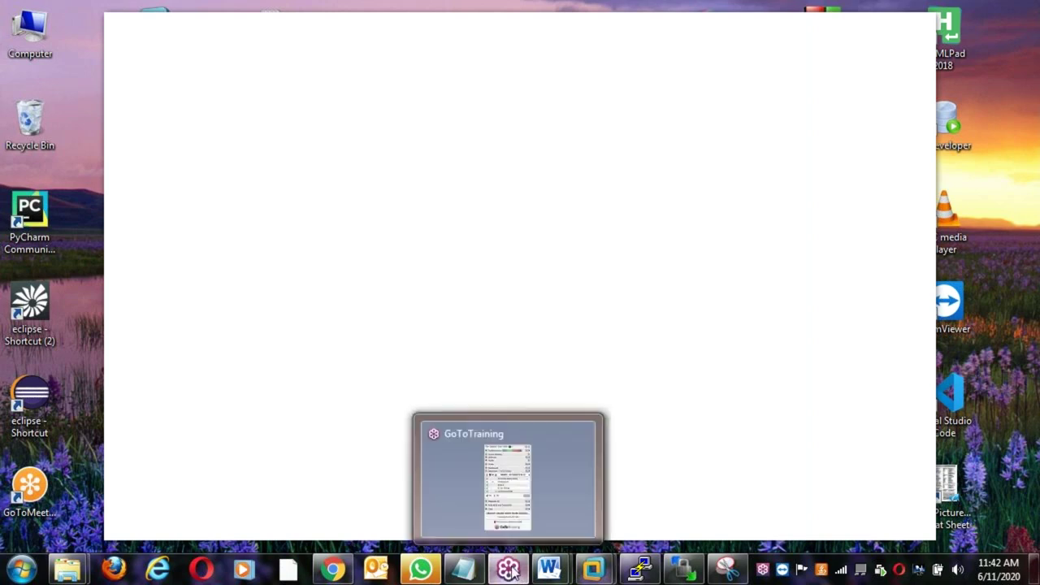
click(555, 453)
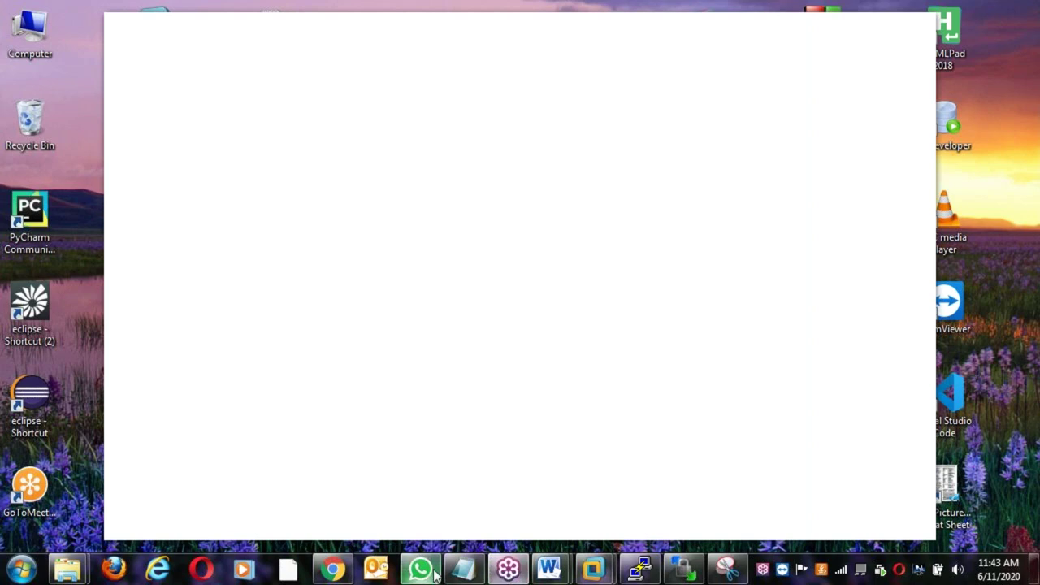
Step: Restore the full-screen Ubuntu 64-bit VM at its login screen via the VMware taskbar thumbnail
mouse_move(594, 573)
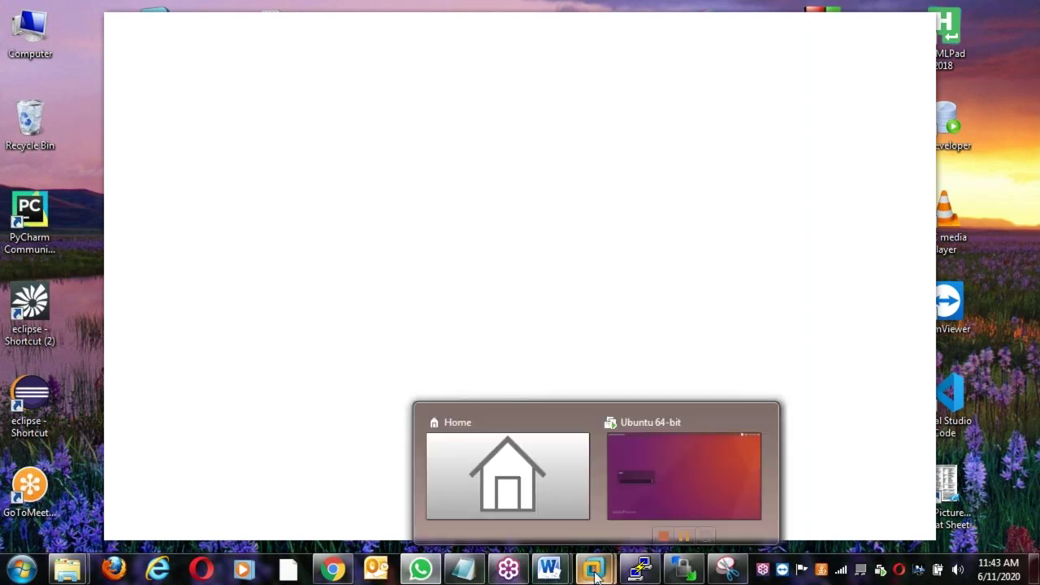
click(630, 477)
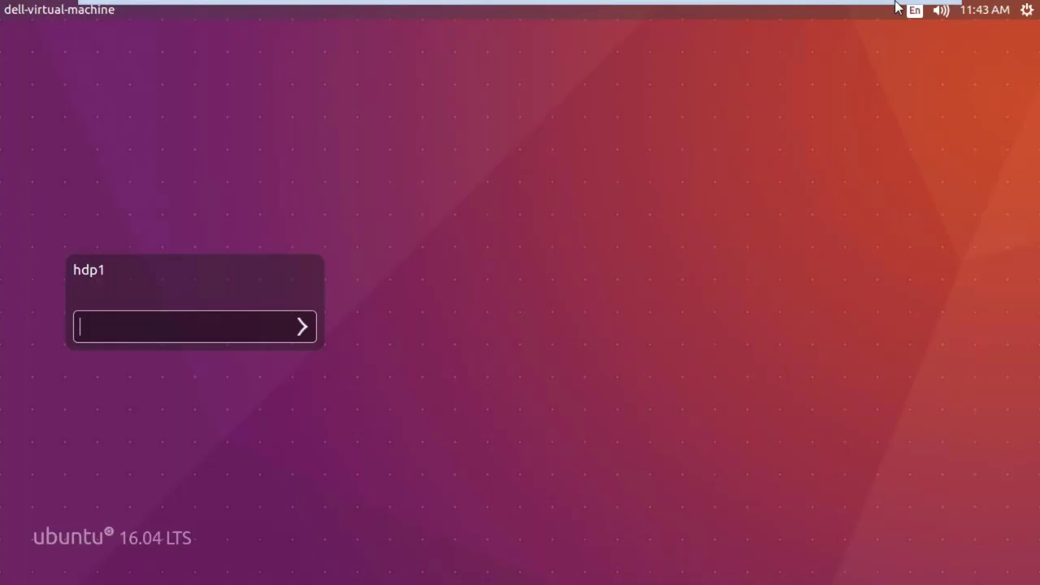
mouse_move(900, 11)
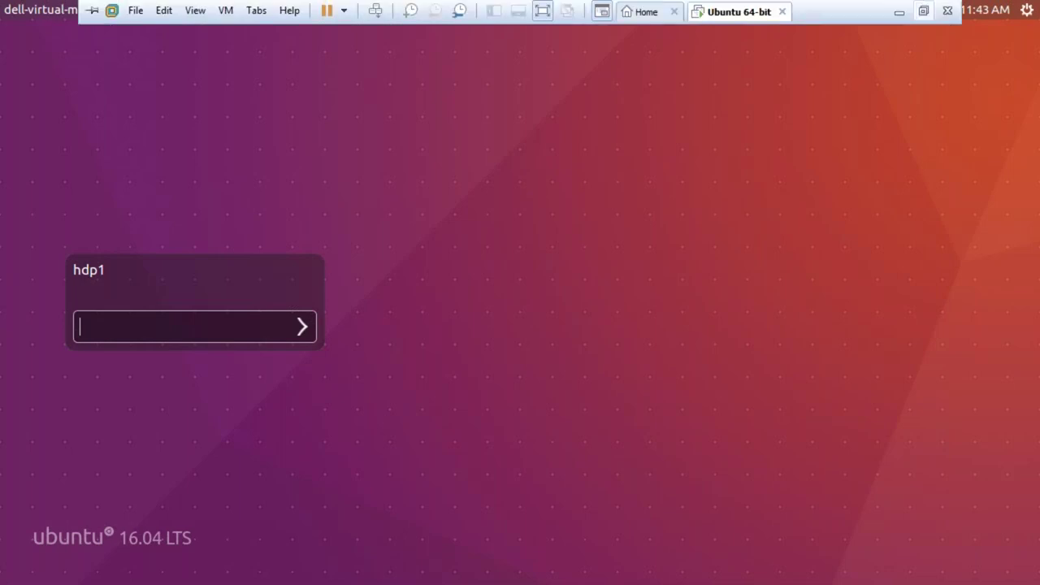